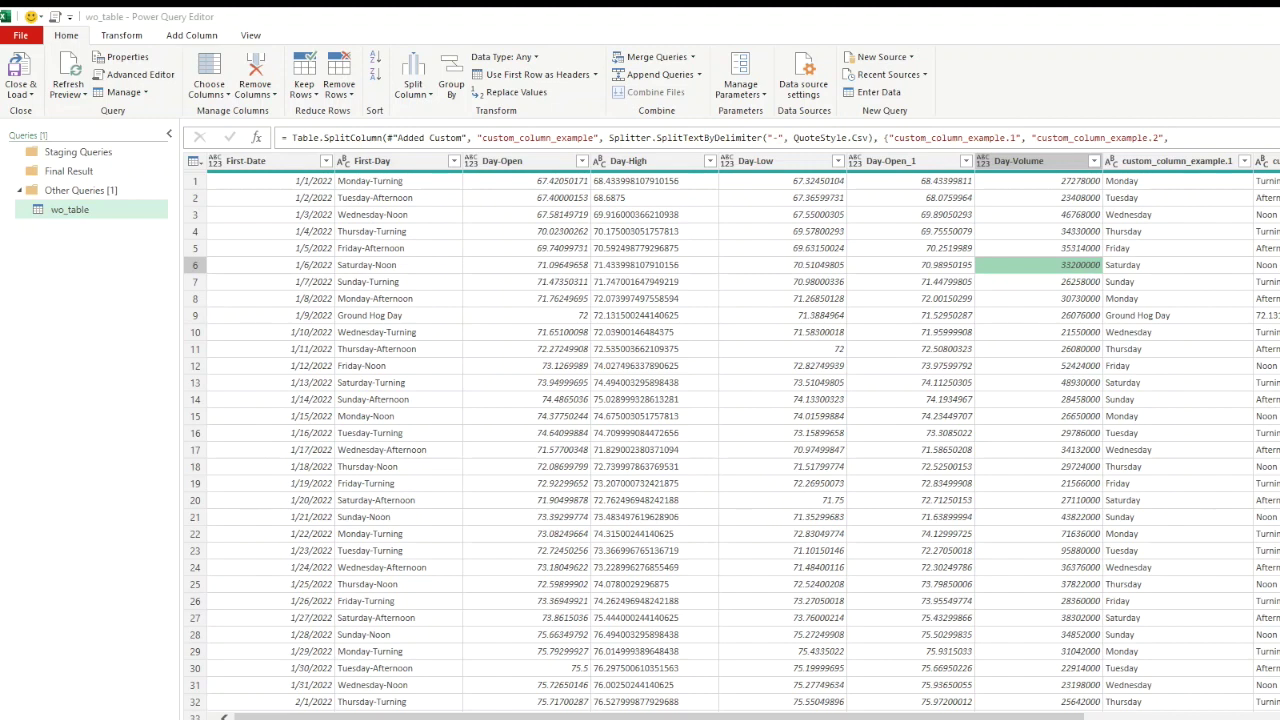
- Open the Split Column dropdown on the Home tab for wo_table
{"action": "left_click", "coordinate": [413, 88]}
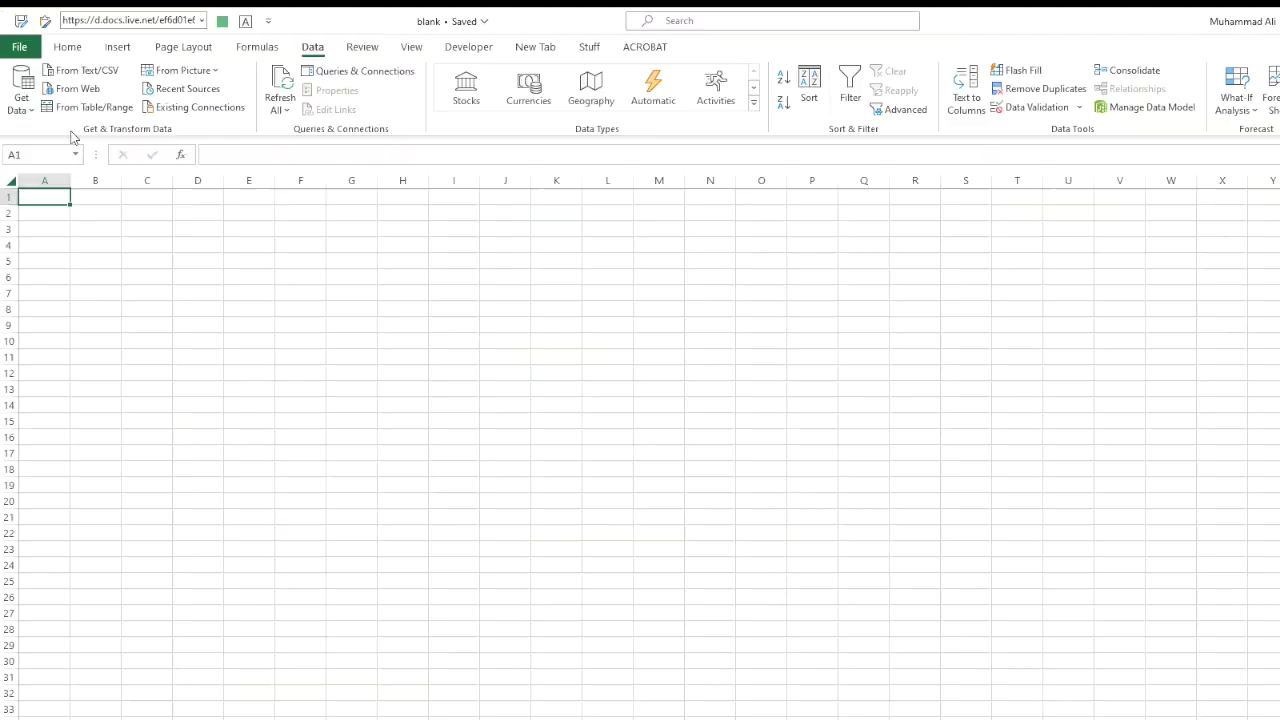
- Import Sheet1 from delimiter_to_rows.xlsx and open it in the Power Query Editor
{"action": "left_click", "coordinate": [21, 90]}
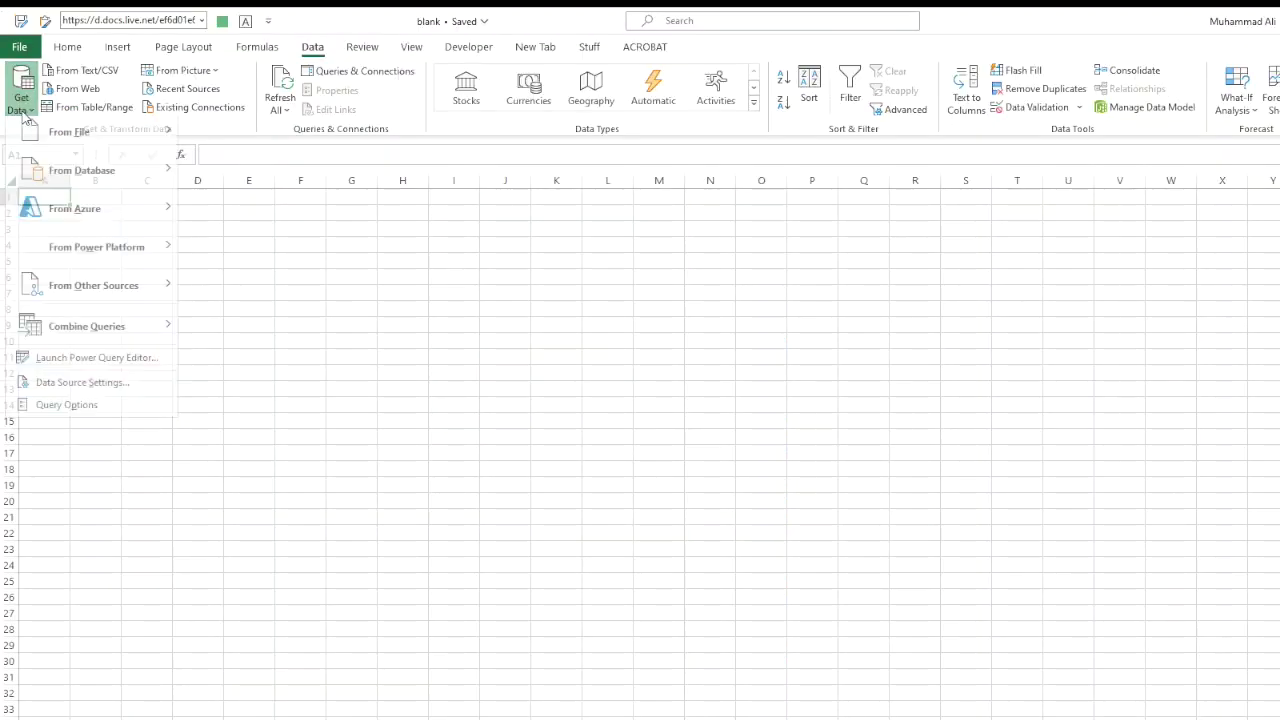
{"action": "mouse_move", "coordinate": [62, 139]}
{"action": "left_click", "coordinate": [255, 145]}
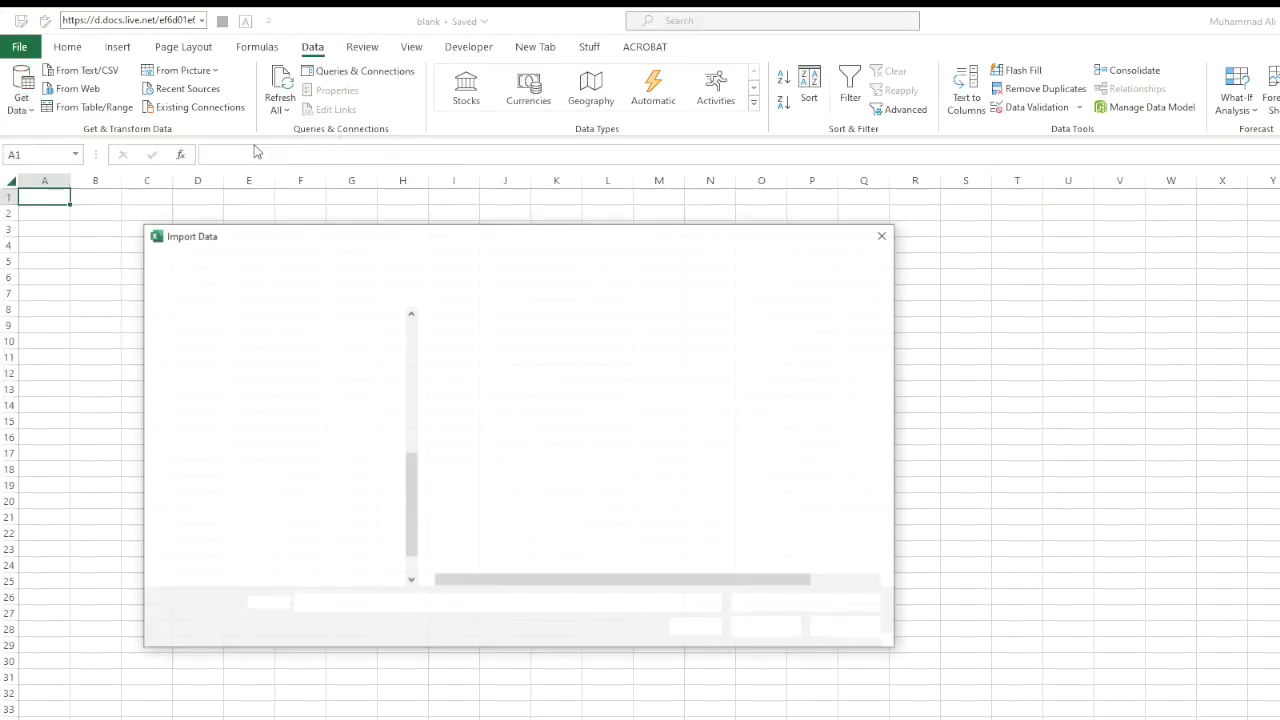
{"action": "key", "text": "Return"}
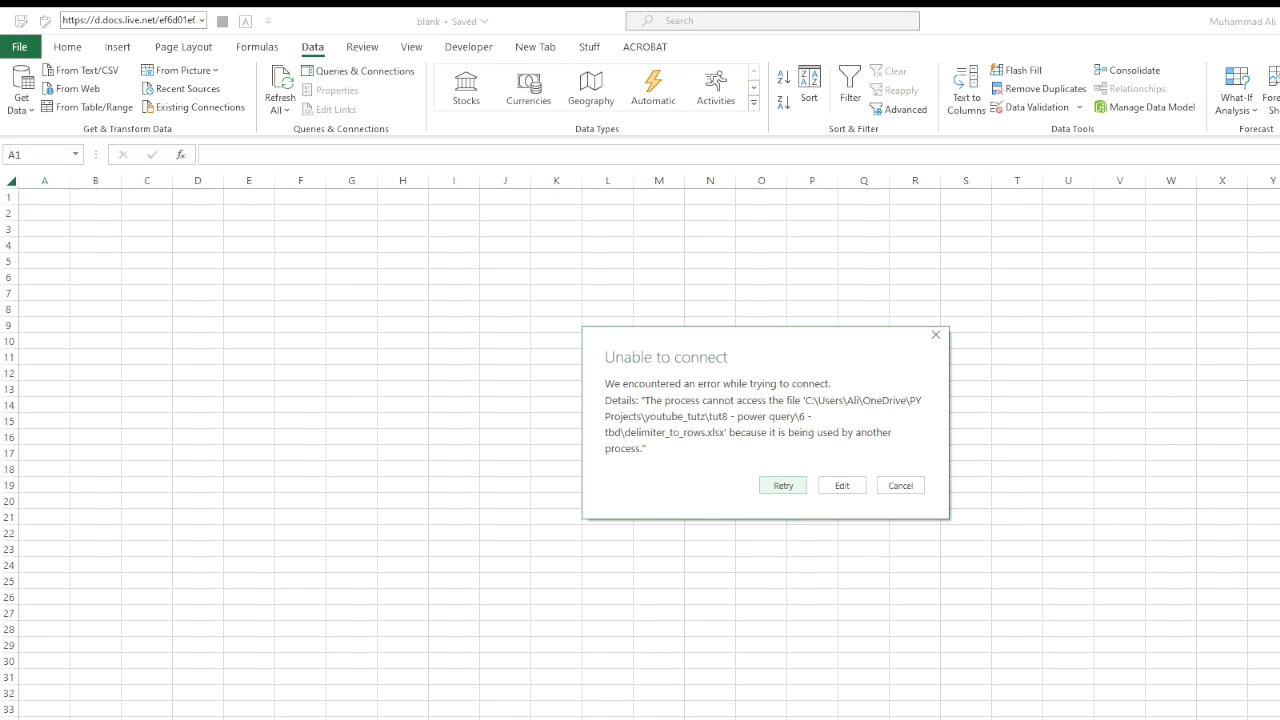
{"action": "left_click", "coordinate": [783, 485]}
{"action": "left_click", "coordinate": [524, 318]}
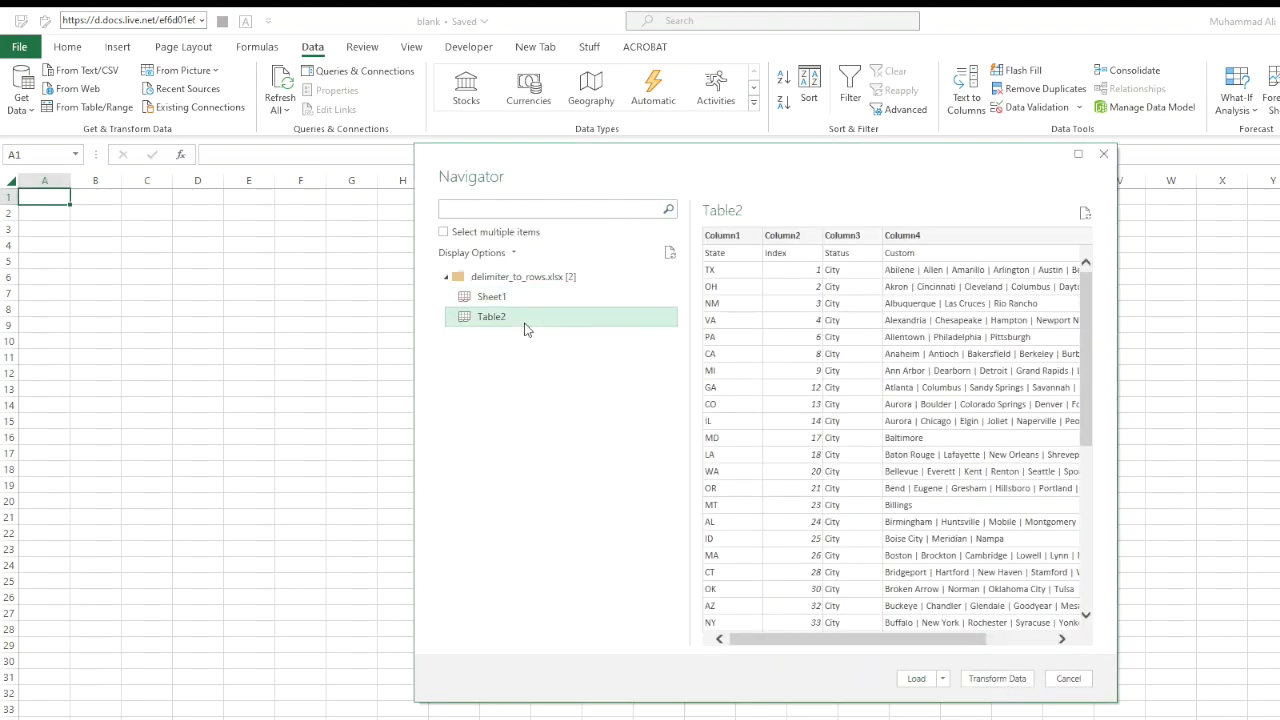
{"action": "left_click", "coordinate": [510, 301]}
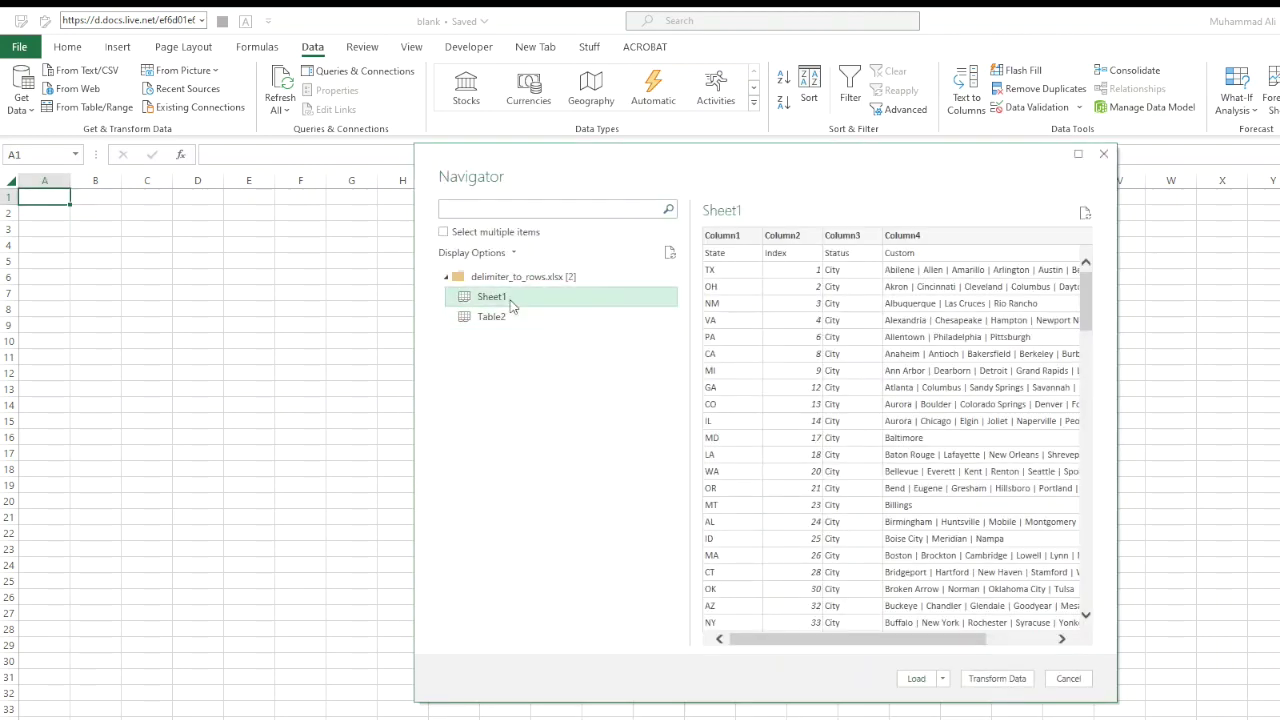
{"action": "left_click", "coordinate": [1015, 679]}
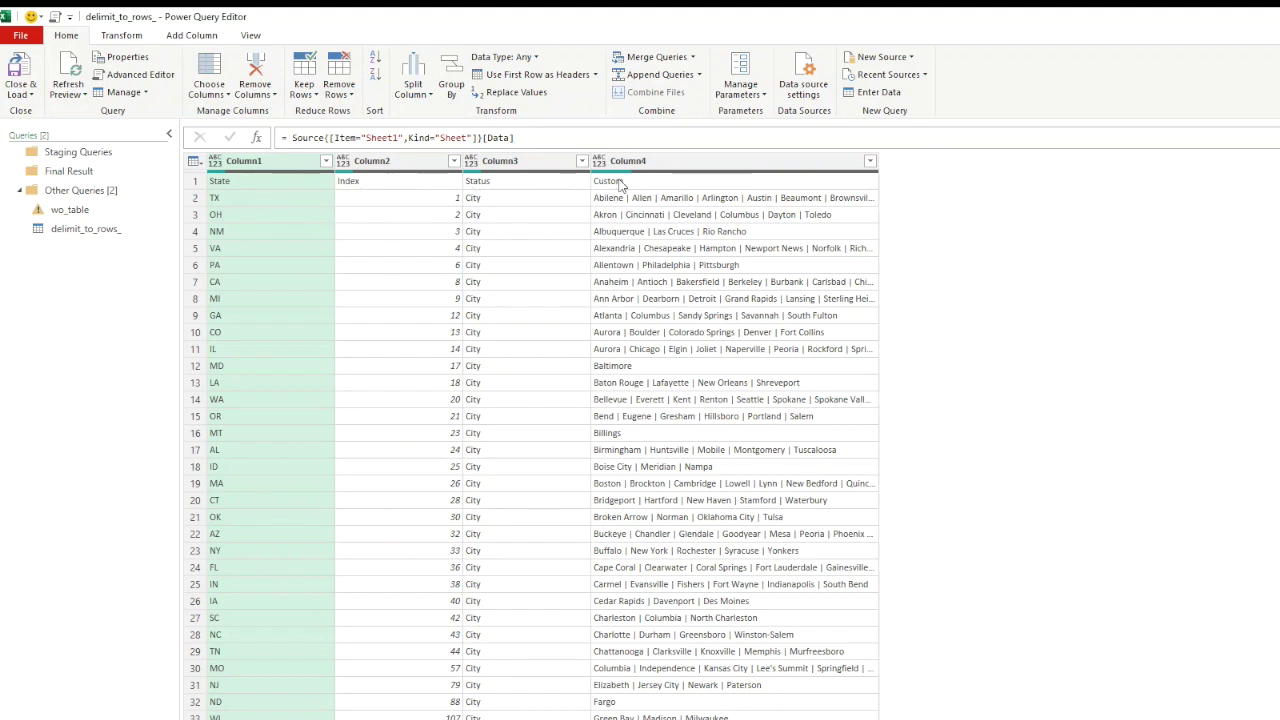
- Promote the first row to headers State, Index, Status and Custom, then select Custom
{"action": "left_click", "coordinate": [582, 75]}
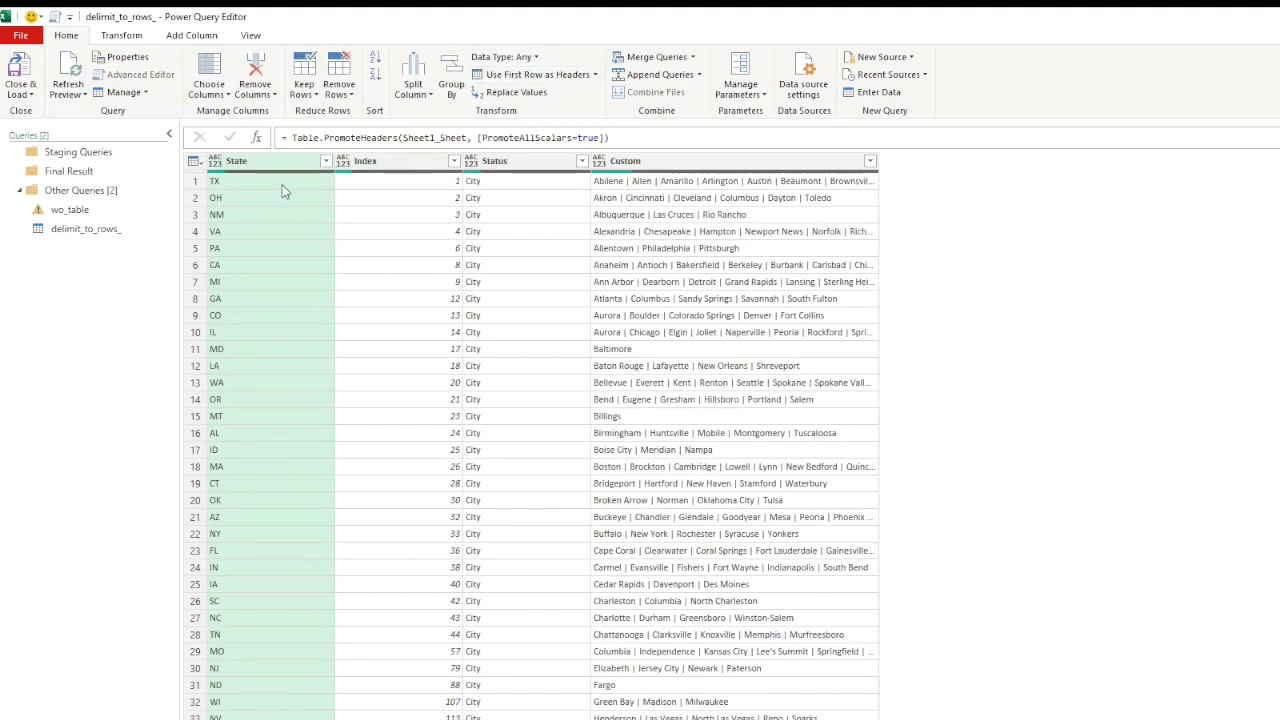
{"action": "left_click", "coordinate": [674, 163]}
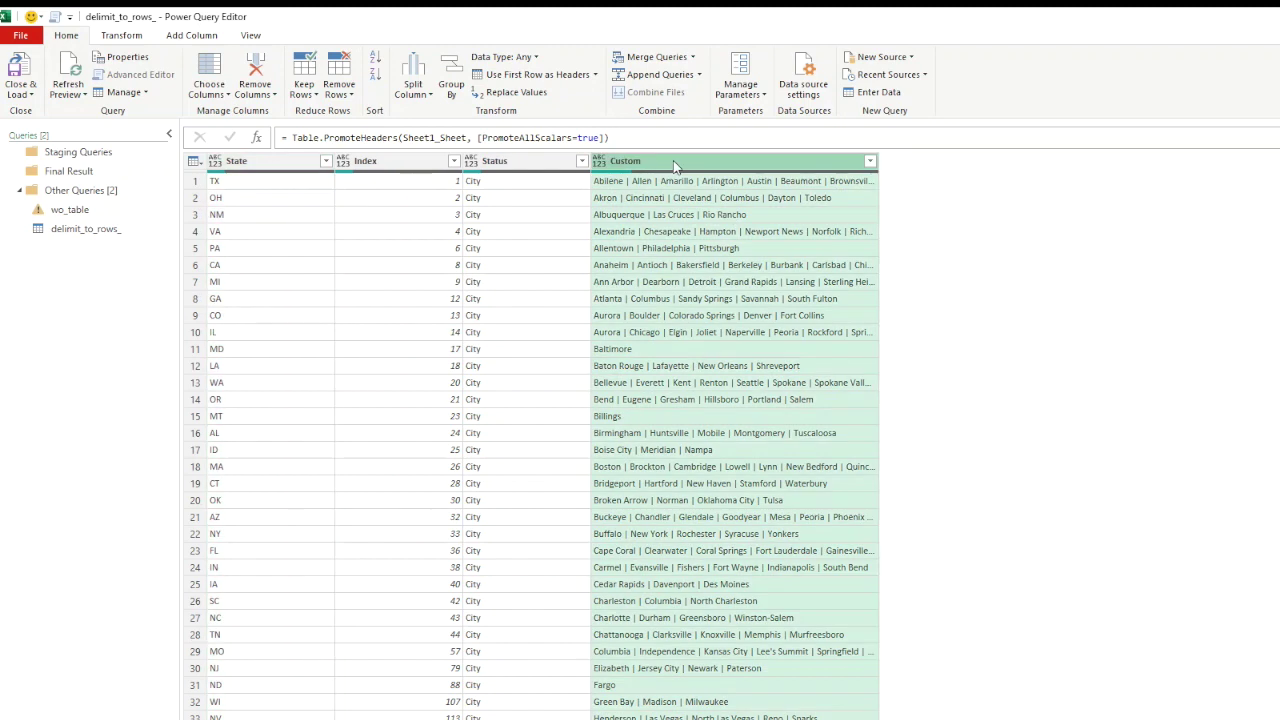
- Split the Custom column by the custom delimiter '|' into rows instead of columns
{"action": "left_click", "coordinate": [413, 85]}
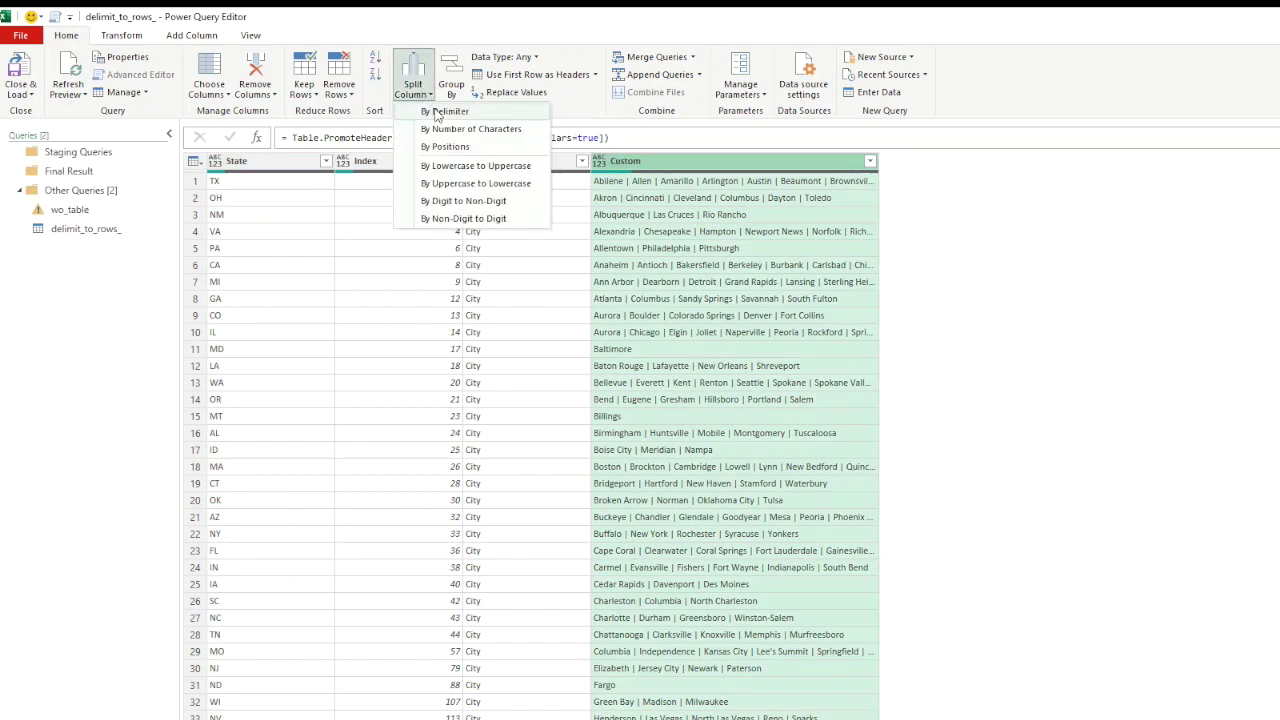
{"action": "left_click", "coordinate": [446, 112]}
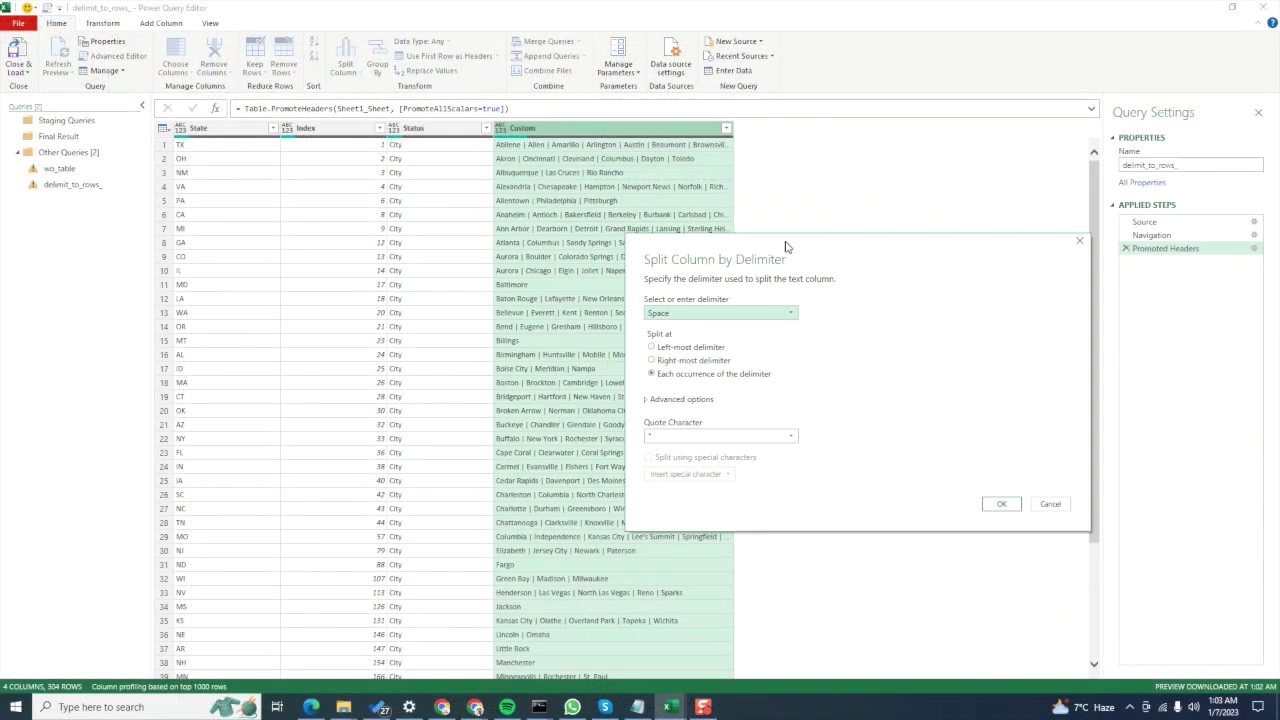
{"action": "left_click_drag", "start_coordinate": [1056, 307], "coordinate": [294, 354]}
{"action": "left_click", "coordinate": [357, 163]}
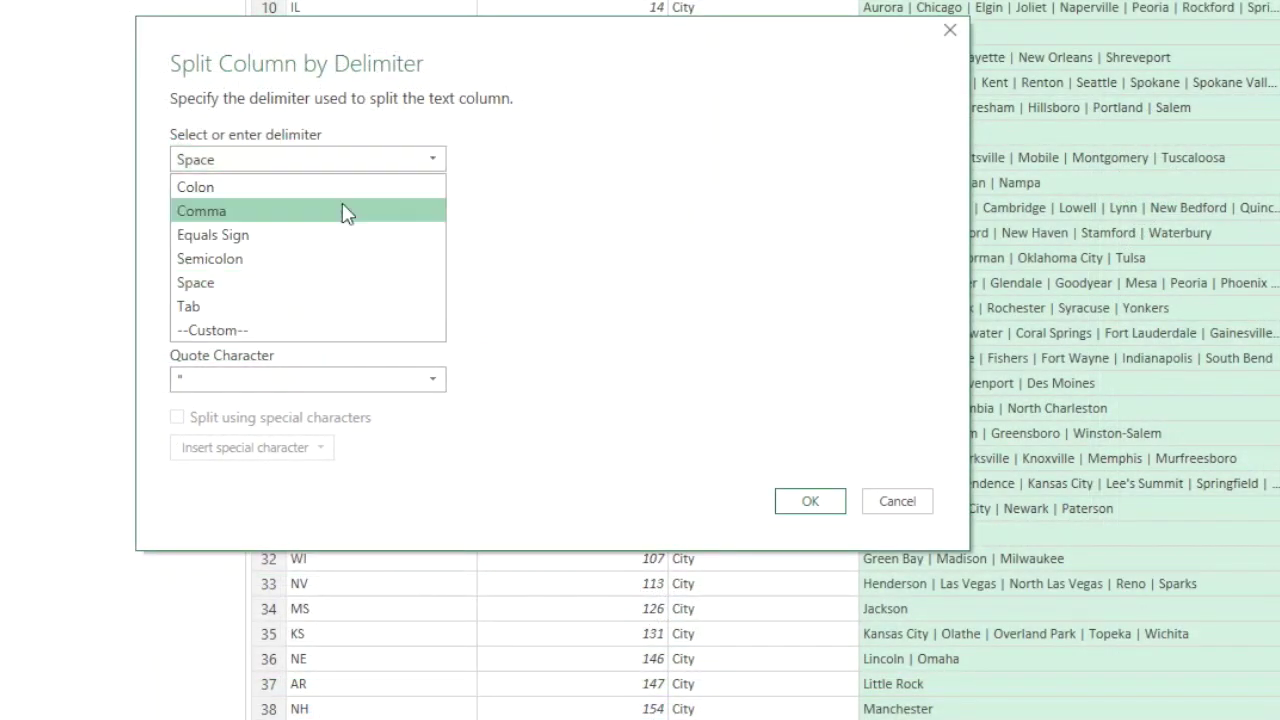
{"action": "left_click", "coordinate": [305, 336]}
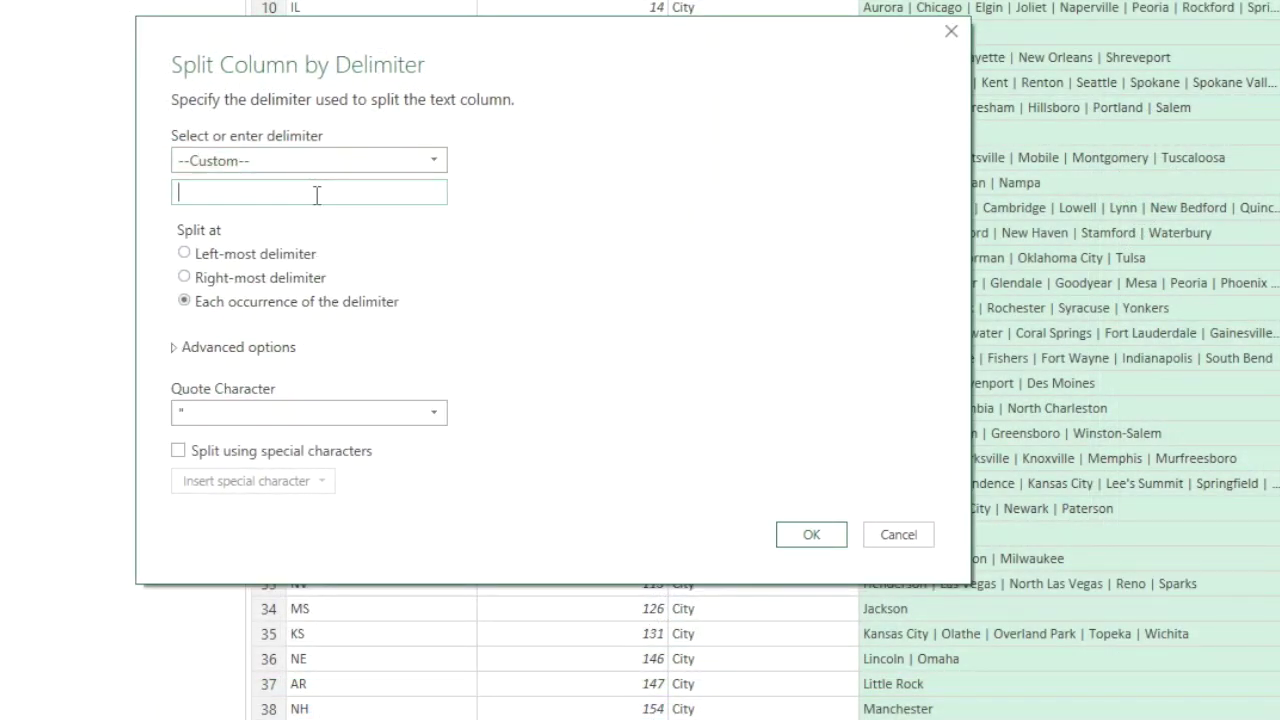
{"action": "type", "text": "|"}
{"action": "left_click", "coordinate": [239, 350]}
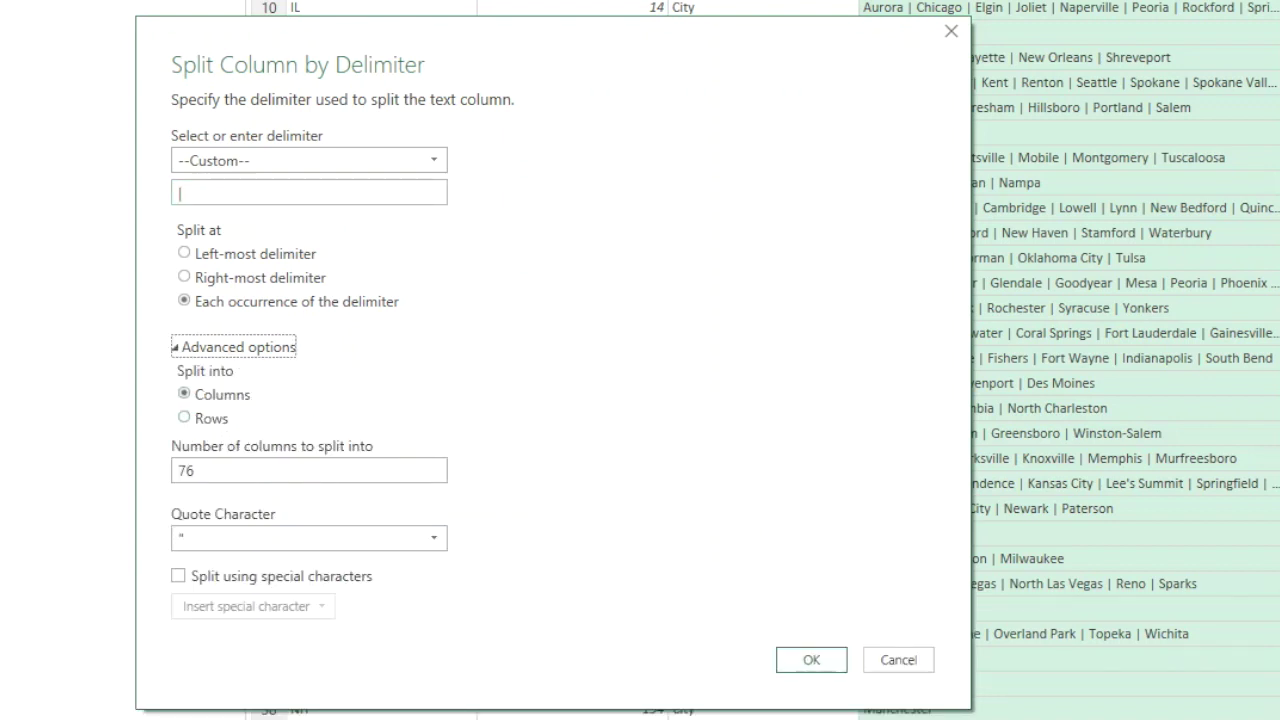
{"action": "left_click", "coordinate": [211, 419]}
{"action": "left_click", "coordinate": [814, 610]}
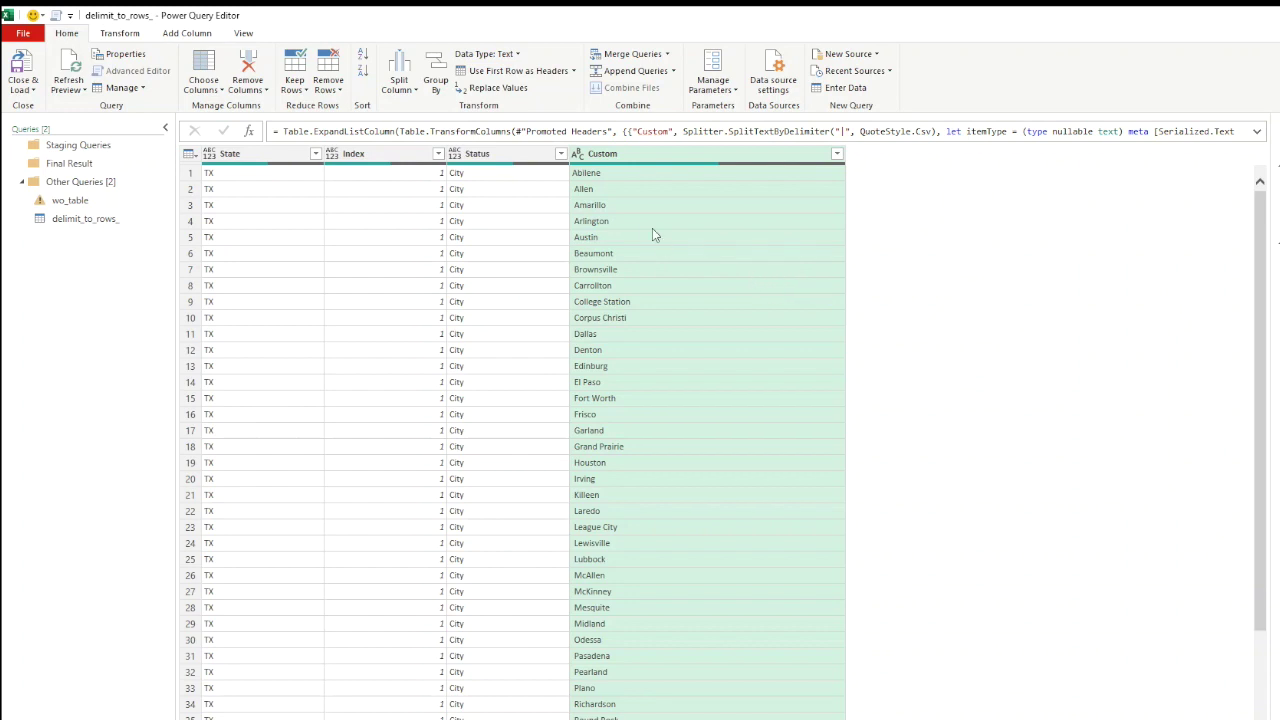
- Inspect the Abilene value in the Custom column for leading spaces
{"action": "left_click", "coordinate": [583, 190]}
{"action": "left_click", "coordinate": [602, 177]}
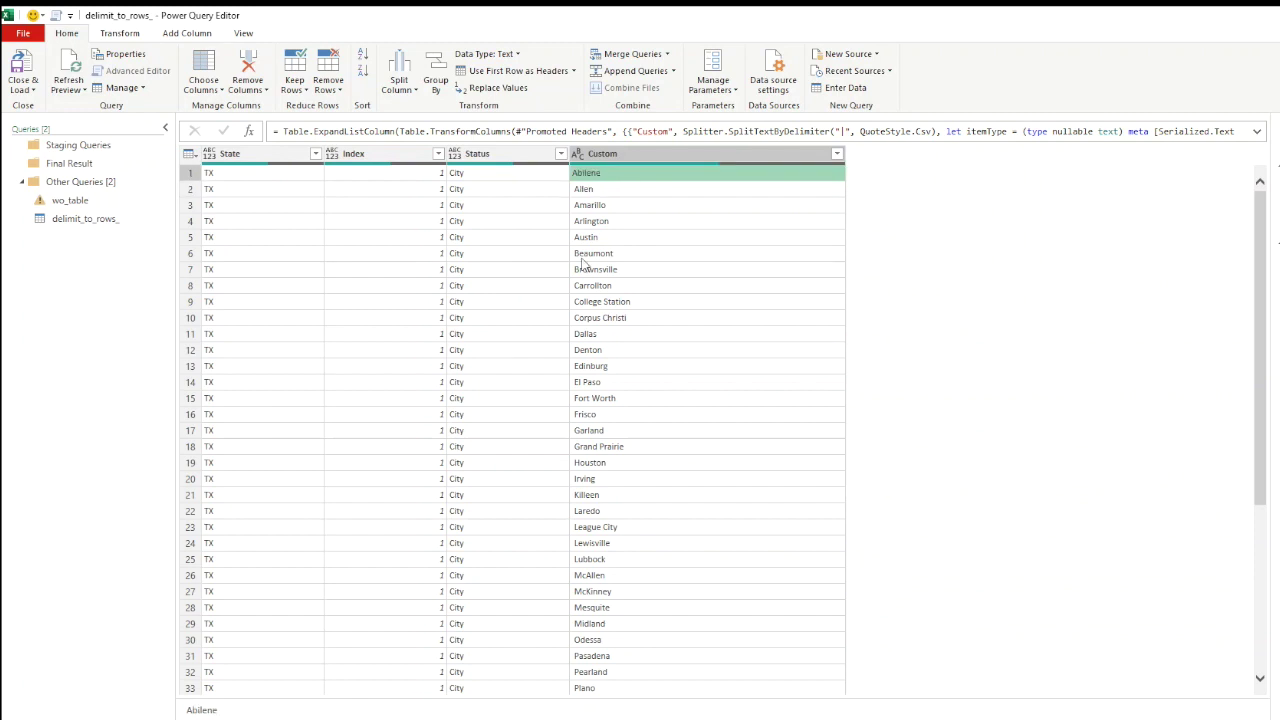
{"action": "double_click", "coordinate": [204, 710]}
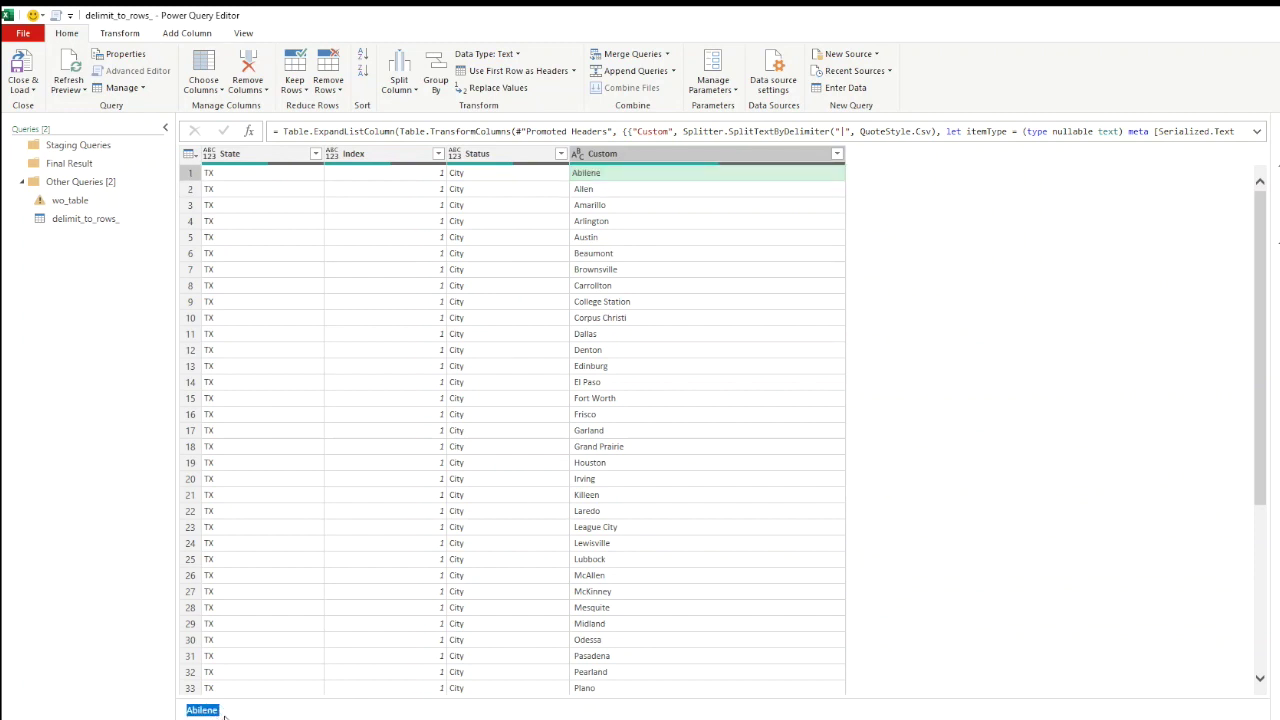
{"action": "left_click", "coordinate": [224, 714]}
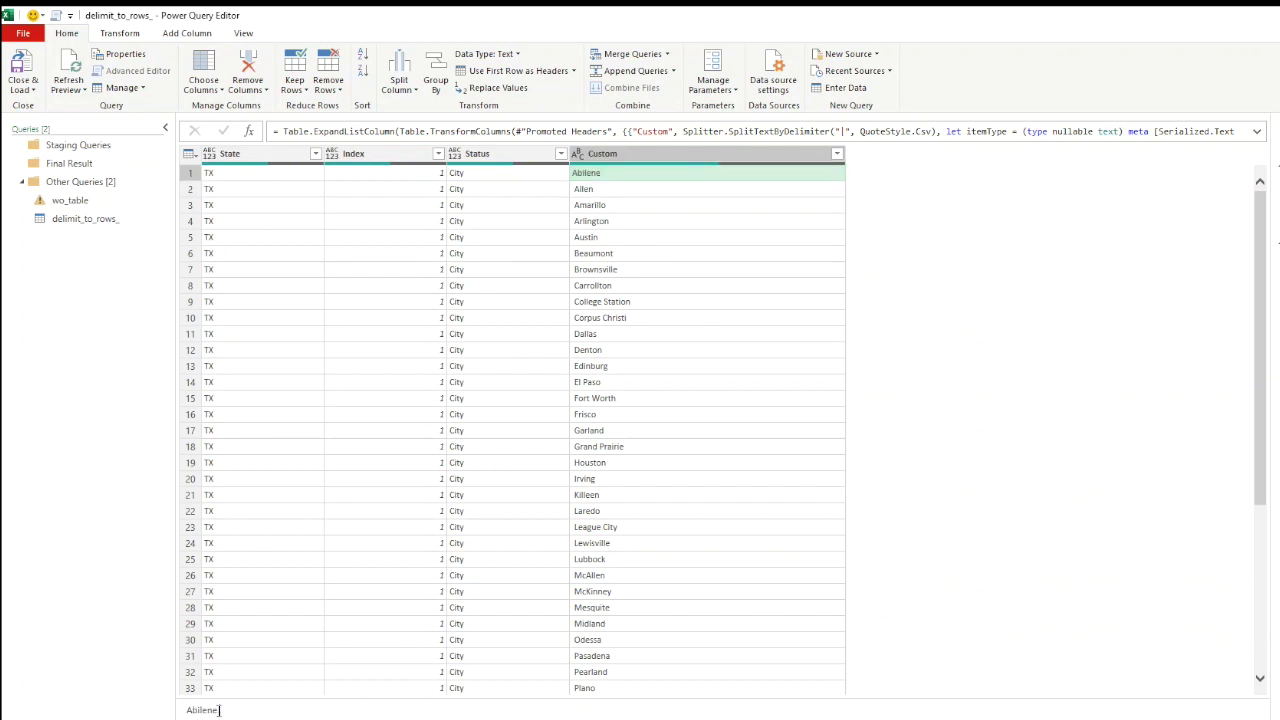
- Apply Transform > Trim to the whole Custom column
{"action": "left_click", "coordinate": [635, 155]}
{"action": "right_click", "coordinate": [637, 156]}
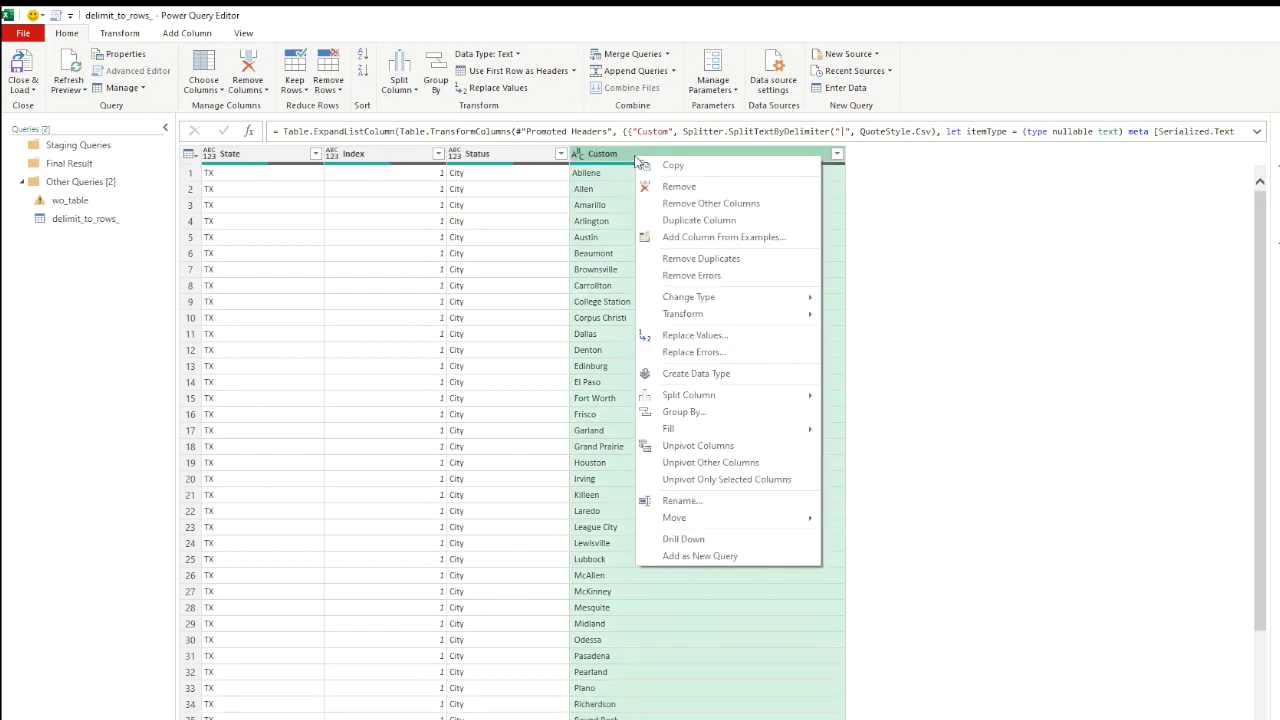
{"action": "mouse_move", "coordinate": [740, 314]}
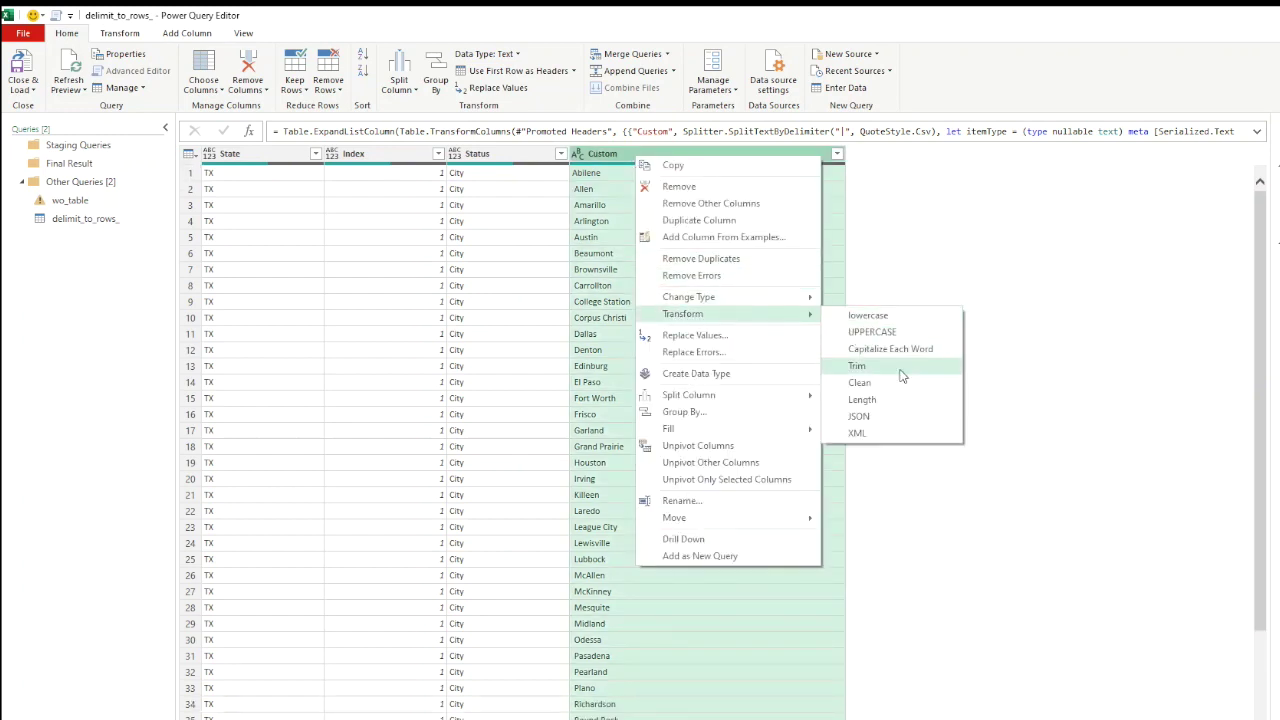
{"action": "left_click", "coordinate": [857, 366]}
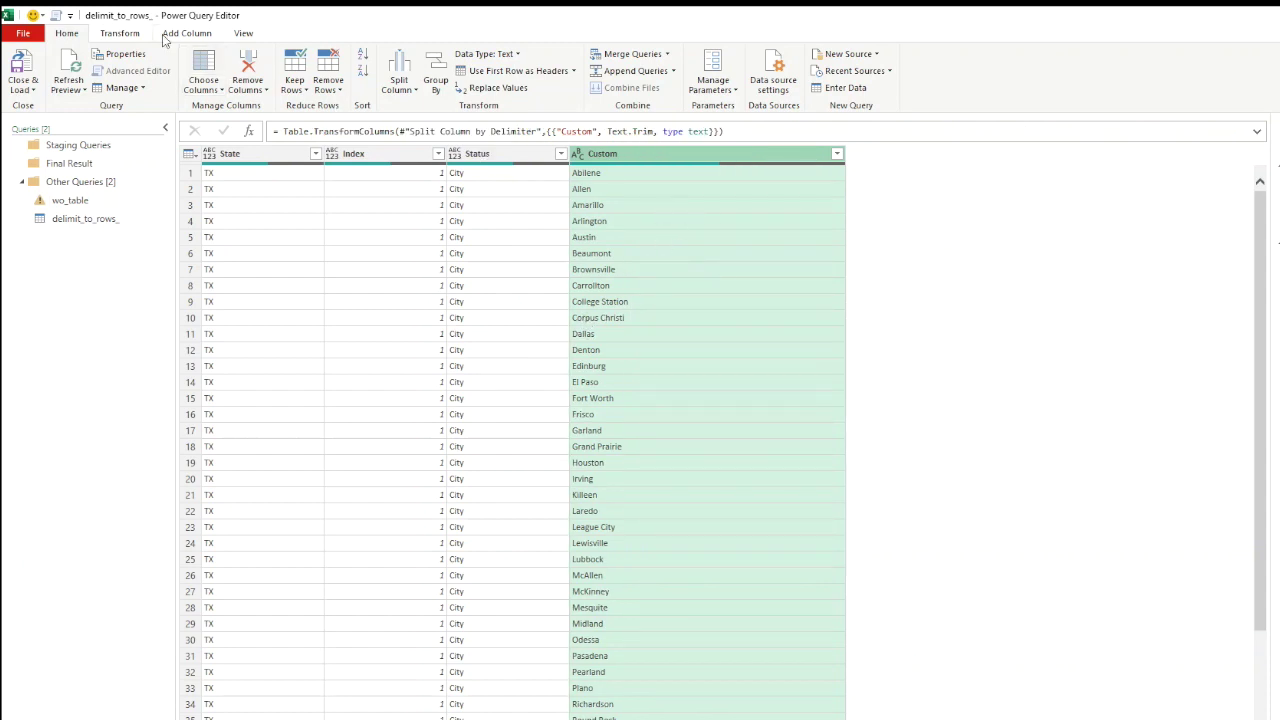
{"action": "left_click", "coordinate": [126, 34]}
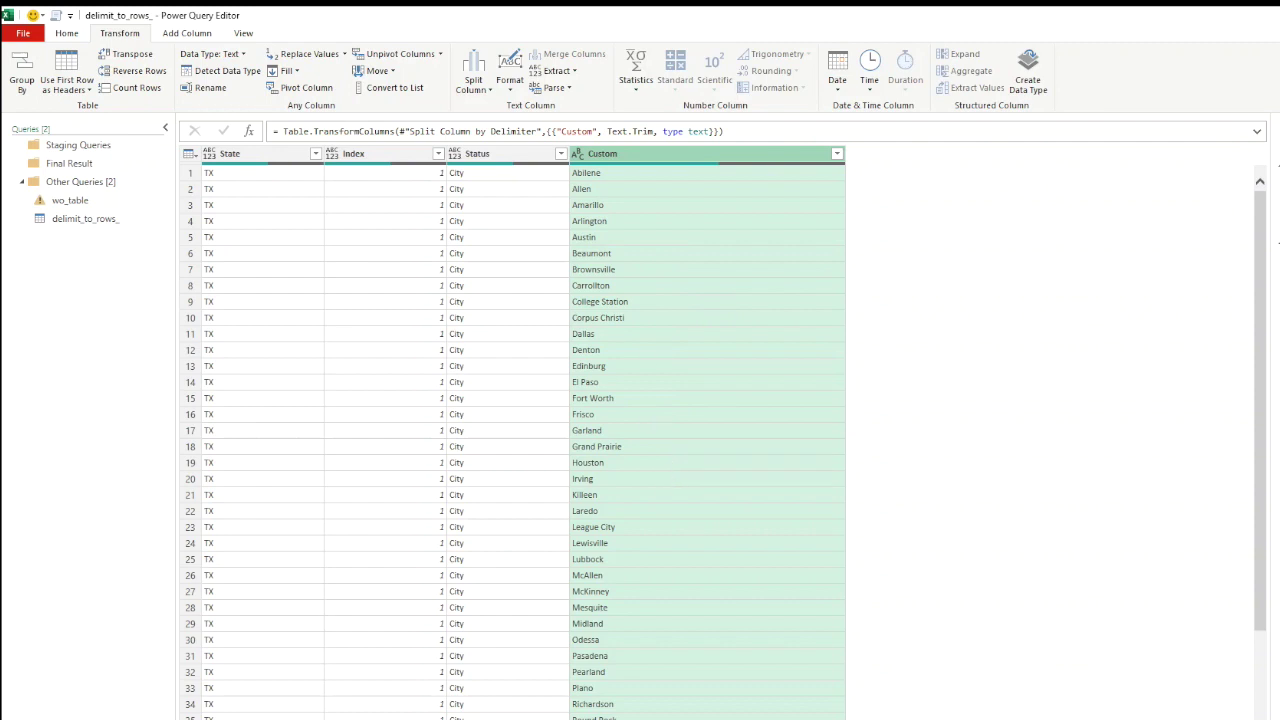
- Undo and redo the Trim to compare untrimmed and trimmed city values
{"action": "key", "text": "ctrl+z"}
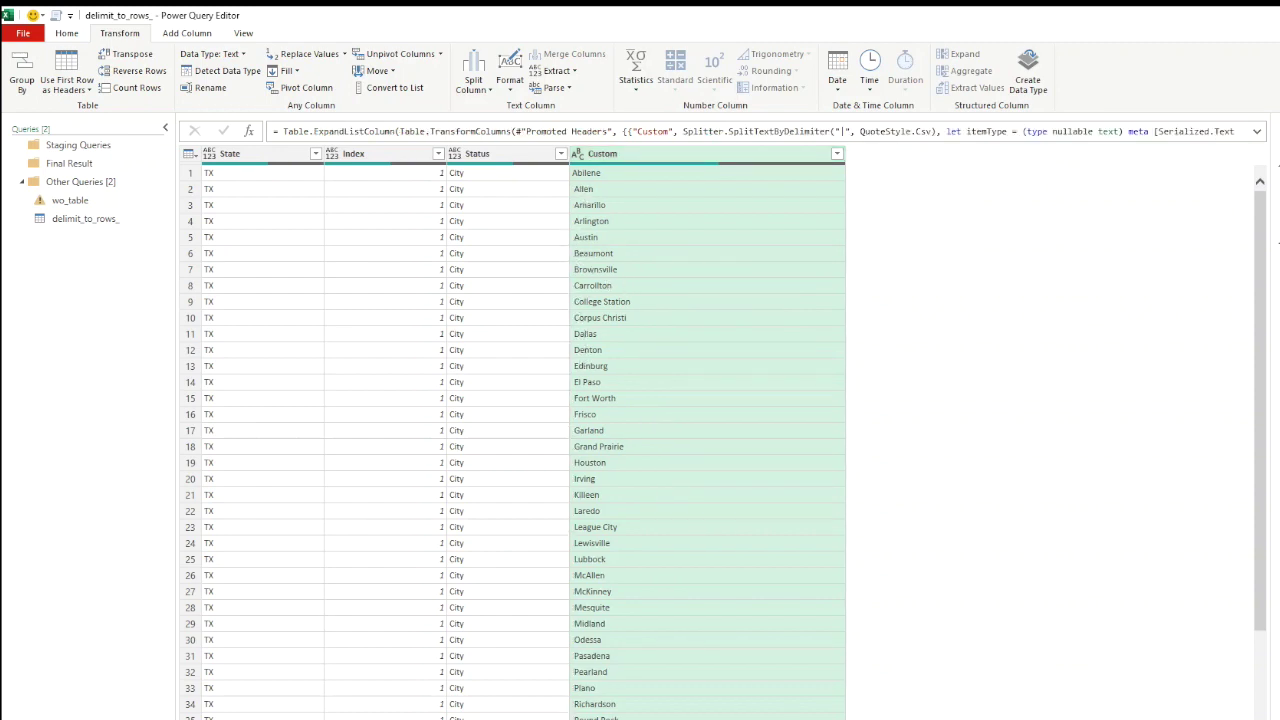
{"action": "key", "text": "ctrl+y"}
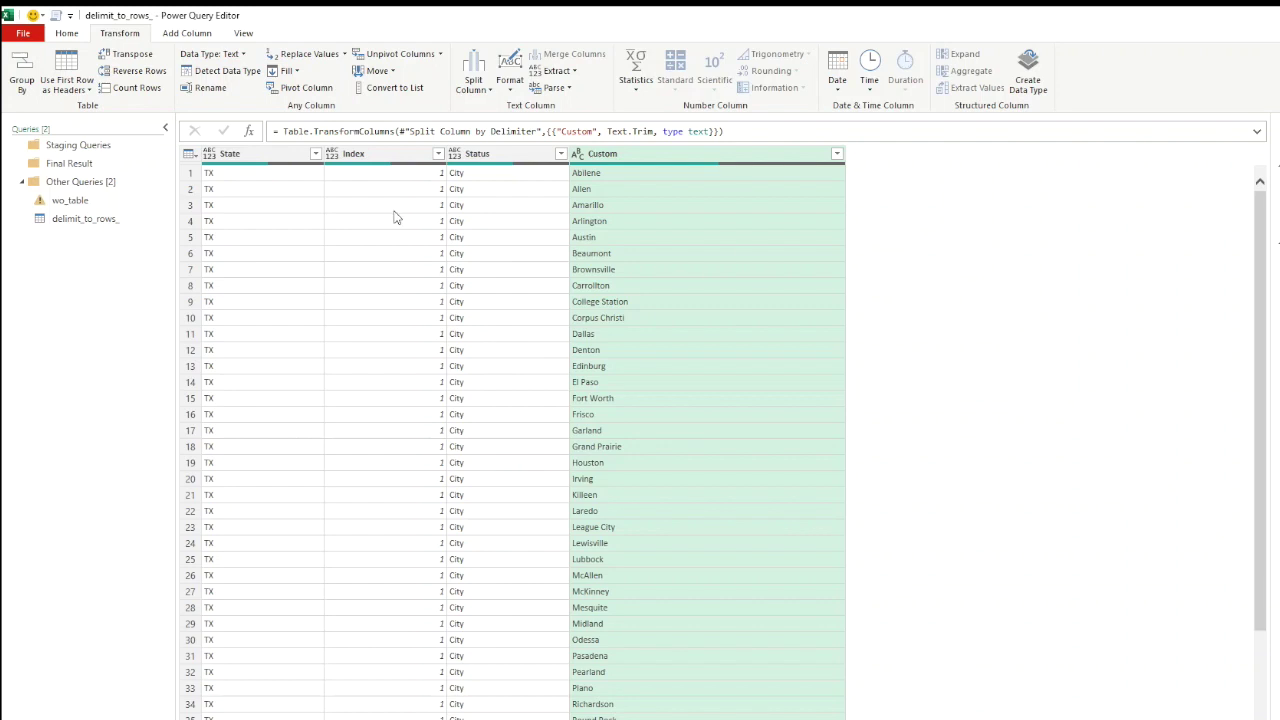
{"action": "left_click", "coordinate": [187, 33]}
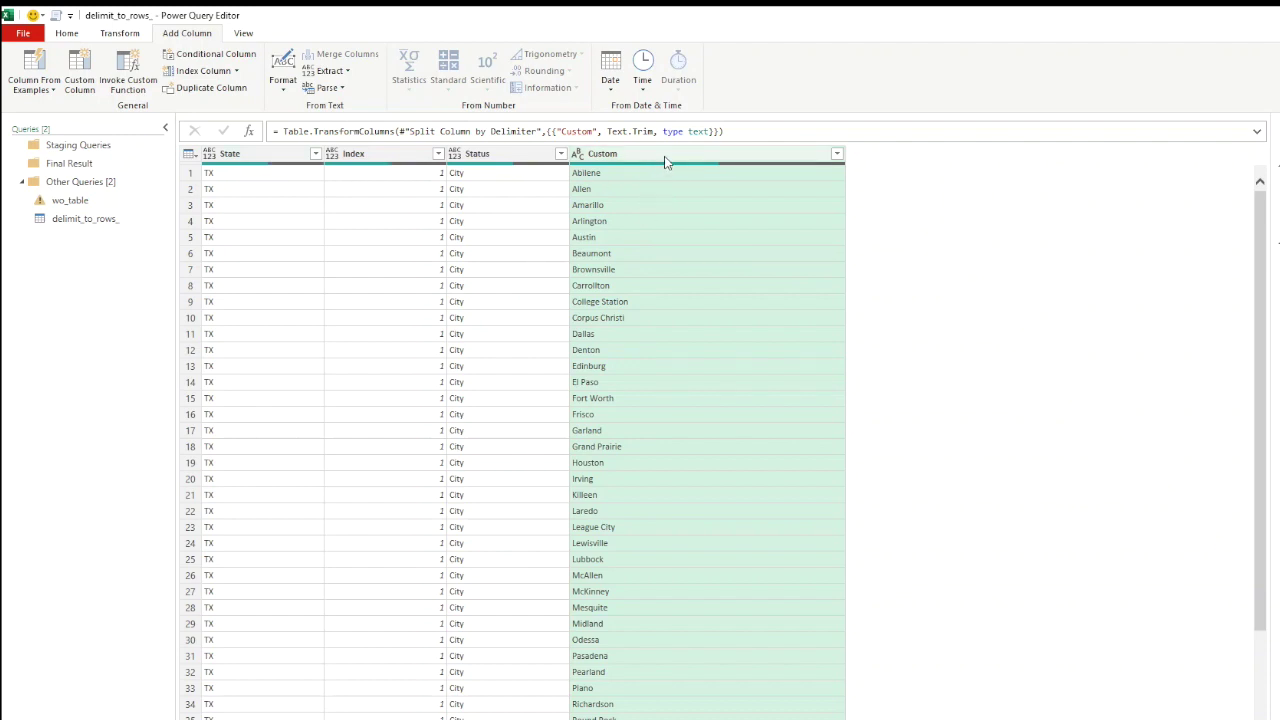
- Start a Column From Examples from State and Custom, naming it City_State
{"action": "left_click", "coordinate": [255, 155], "text": "ctrl"}
{"action": "left_click", "coordinate": [34, 86]}
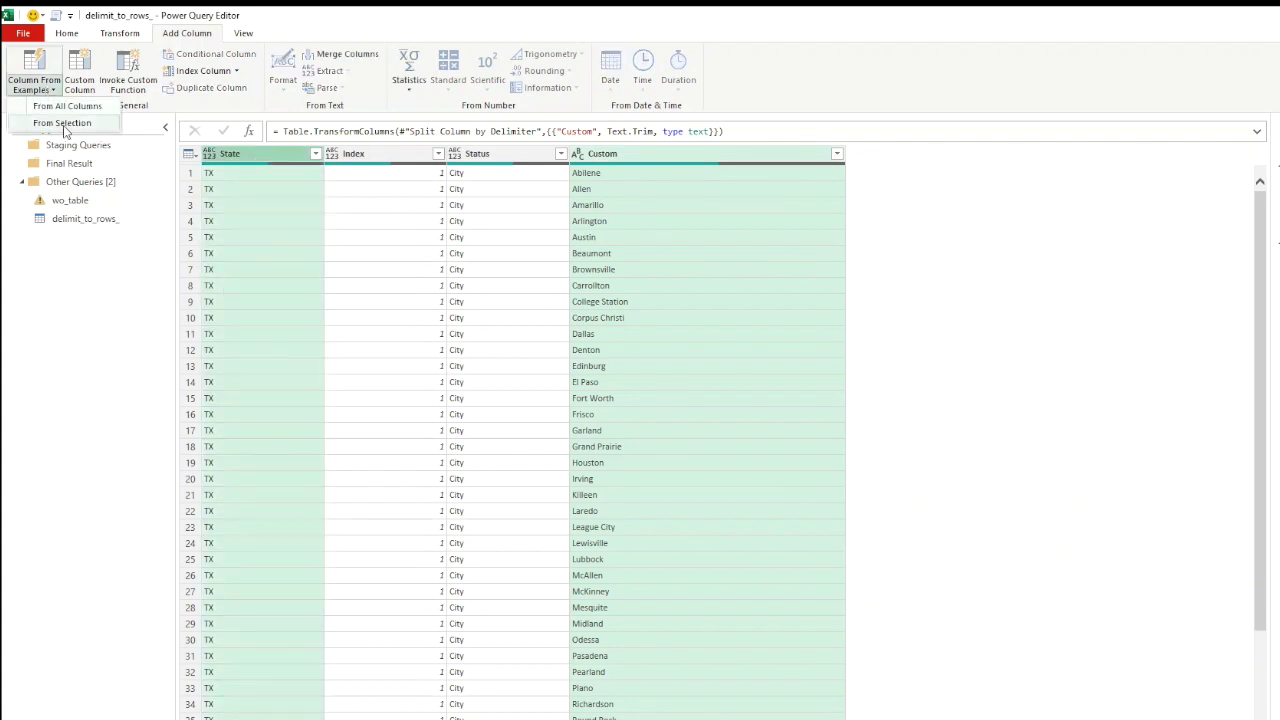
{"action": "left_click", "coordinate": [63, 131]}
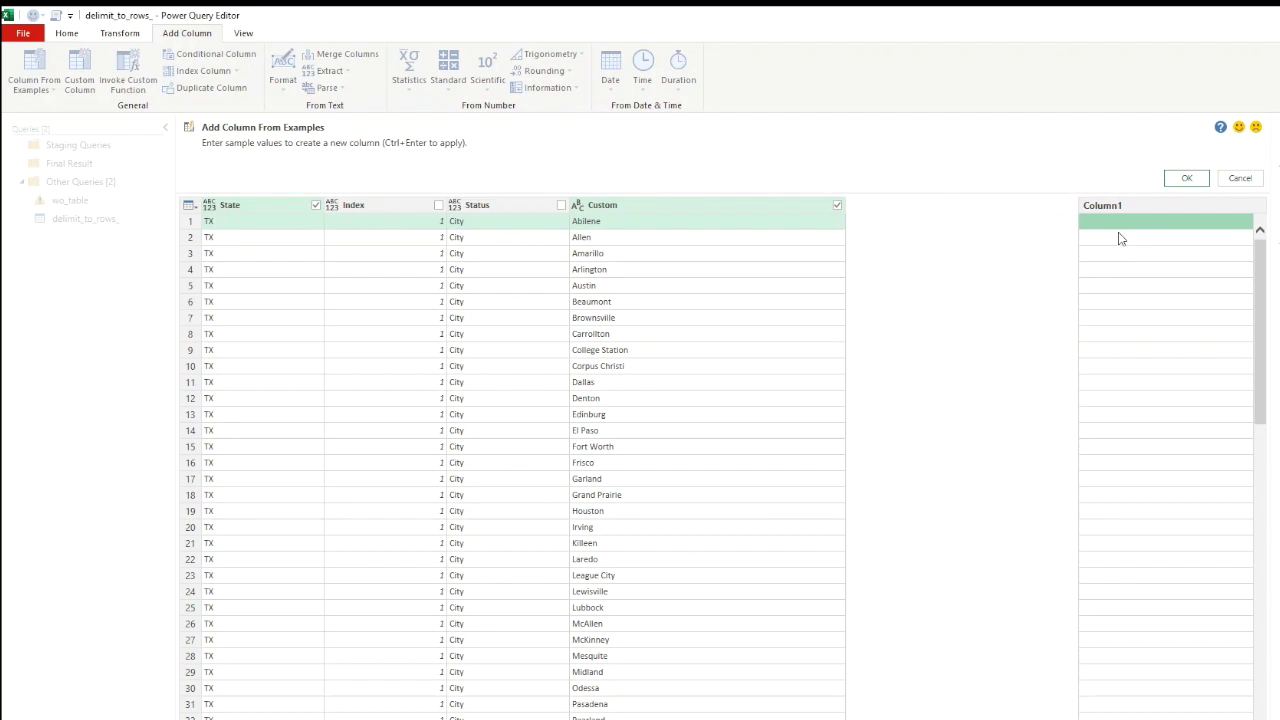
{"action": "double_click", "coordinate": [1131, 207]}
{"action": "type", "text": "City_State"}
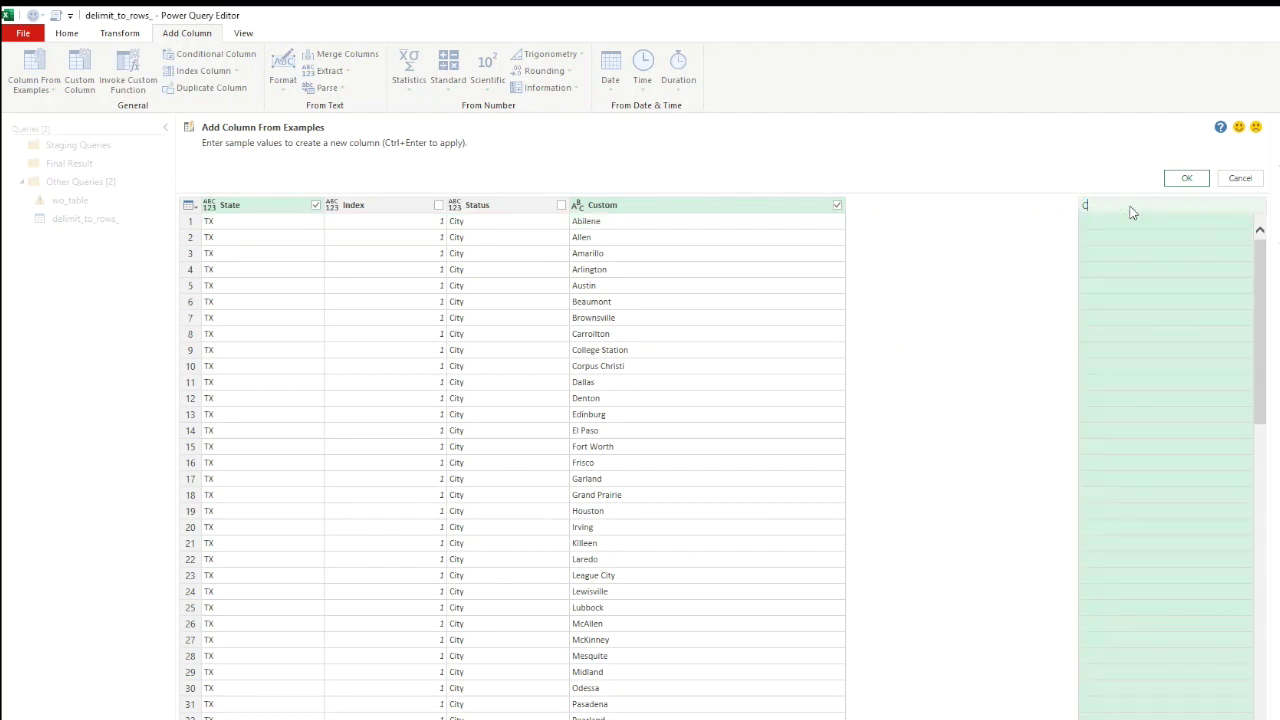
{"action": "key", "text": "Return"}
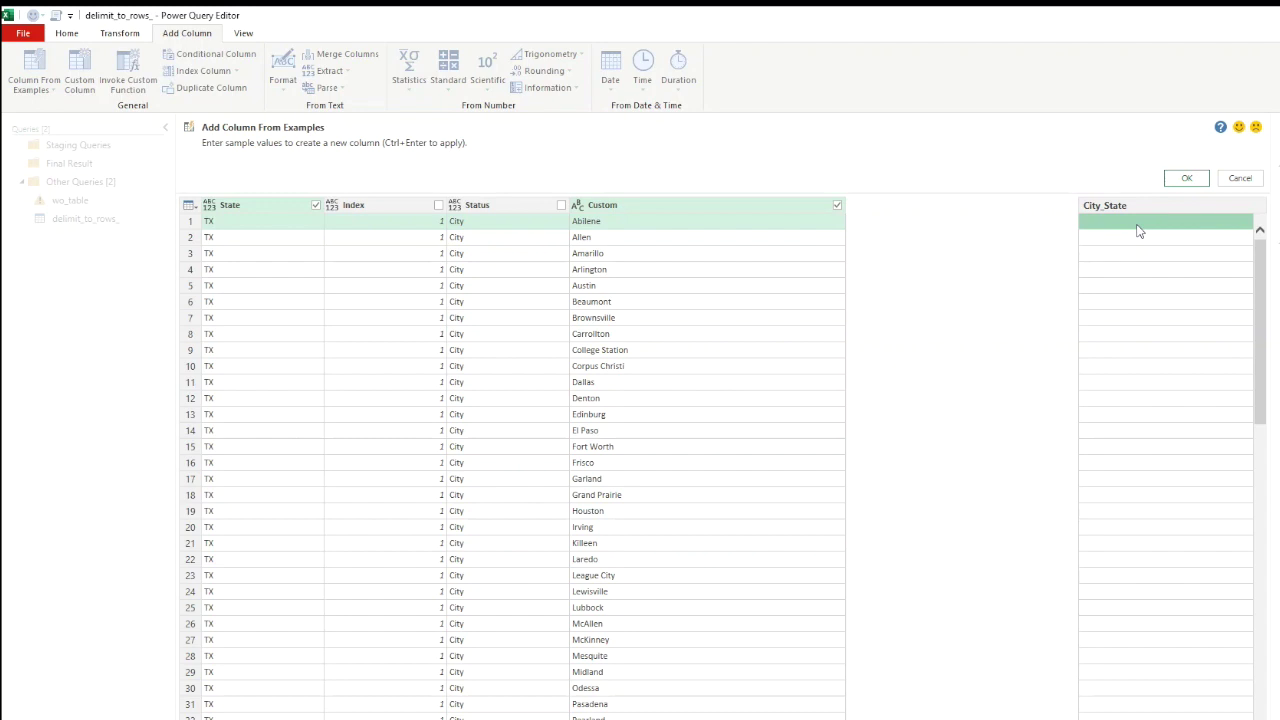
- Enter the example 'Abilene, TX' to fill City_State for every row
{"action": "type", "text": "Ab"}
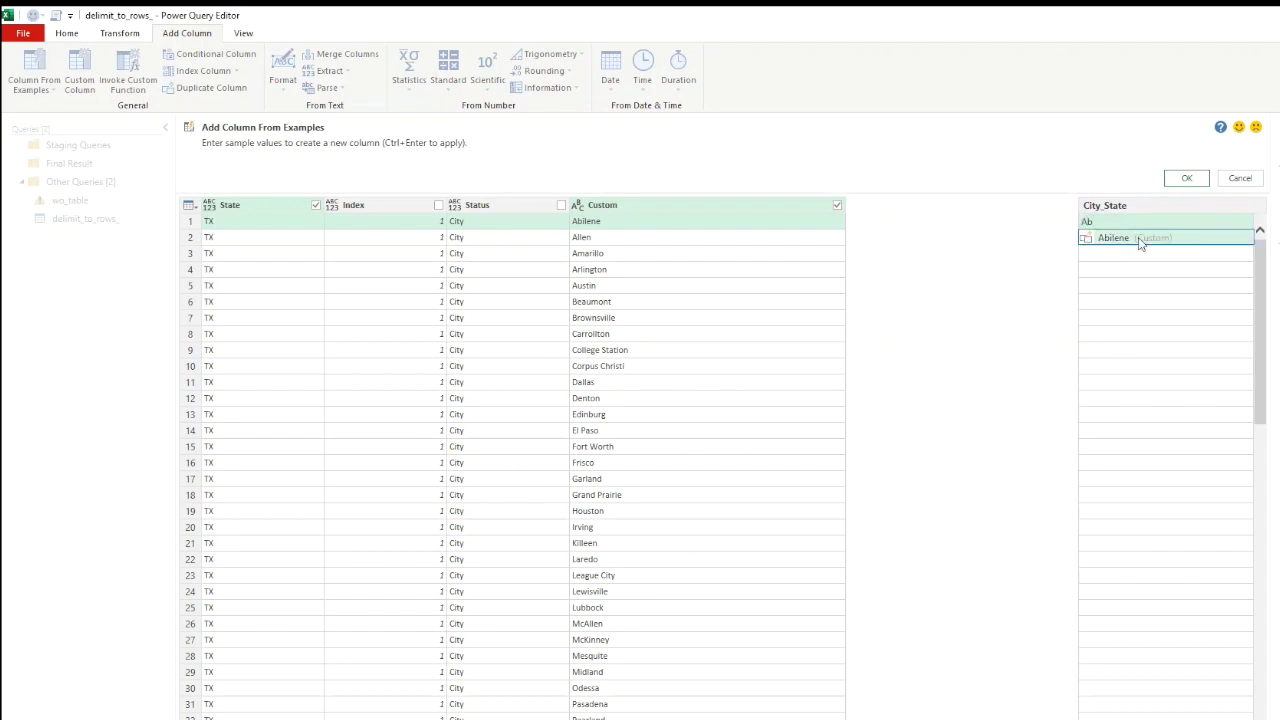
{"action": "left_click", "coordinate": [1140, 240]}
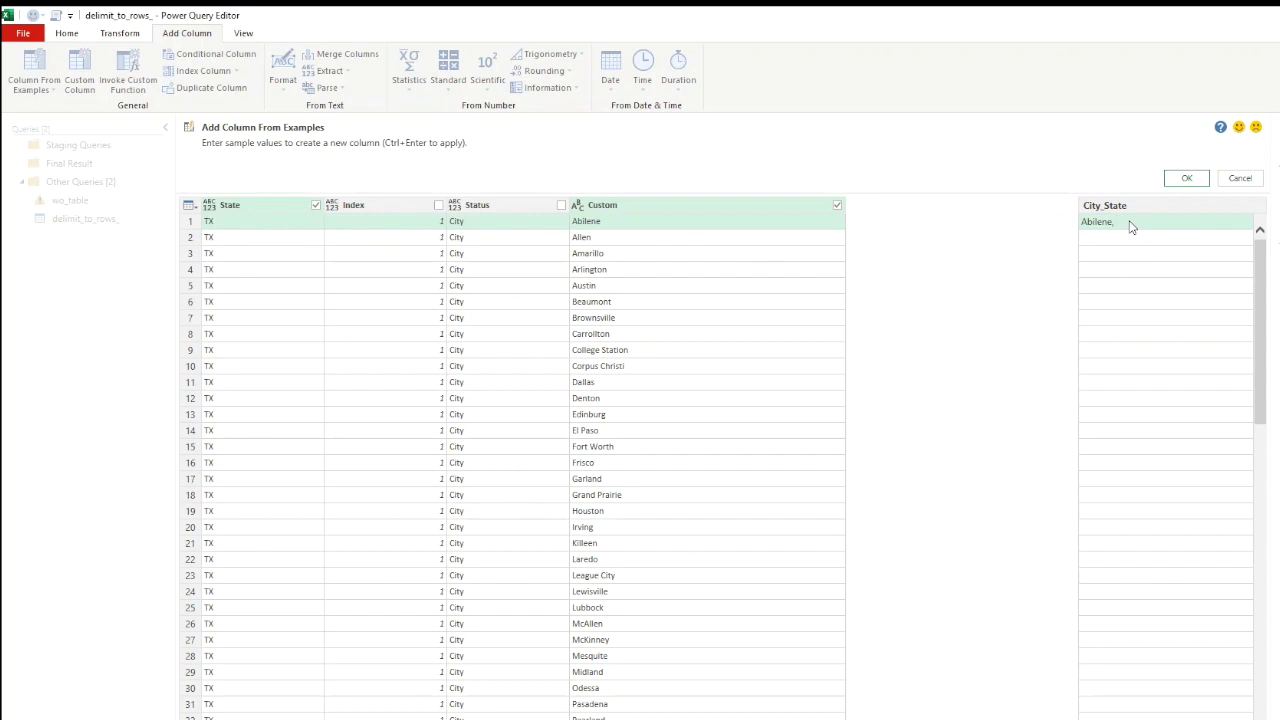
{"action": "type", "text": "TX"}
{"action": "key", "text": "Return"}
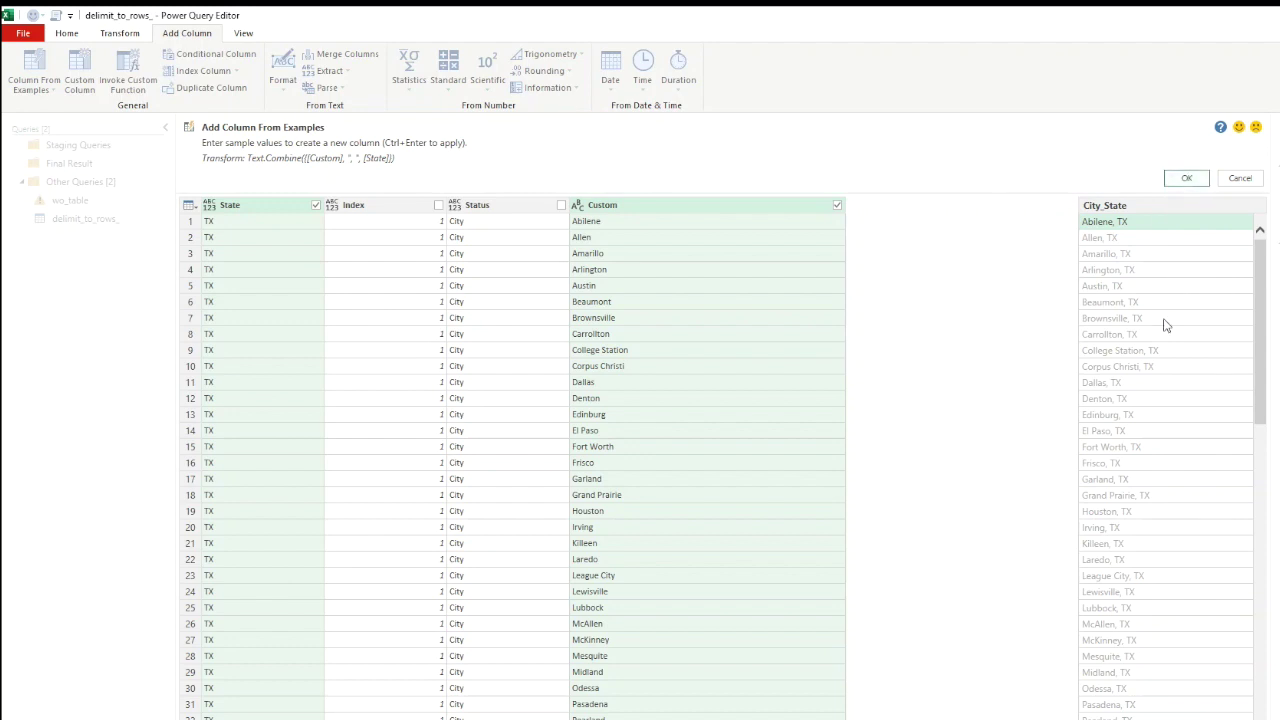
- Review the City_State preview values and confirm with OK to commit the column
{"action": "scroll", "coordinate": [1178, 366], "scroll_direction": "down", "scroll_amount": 15}
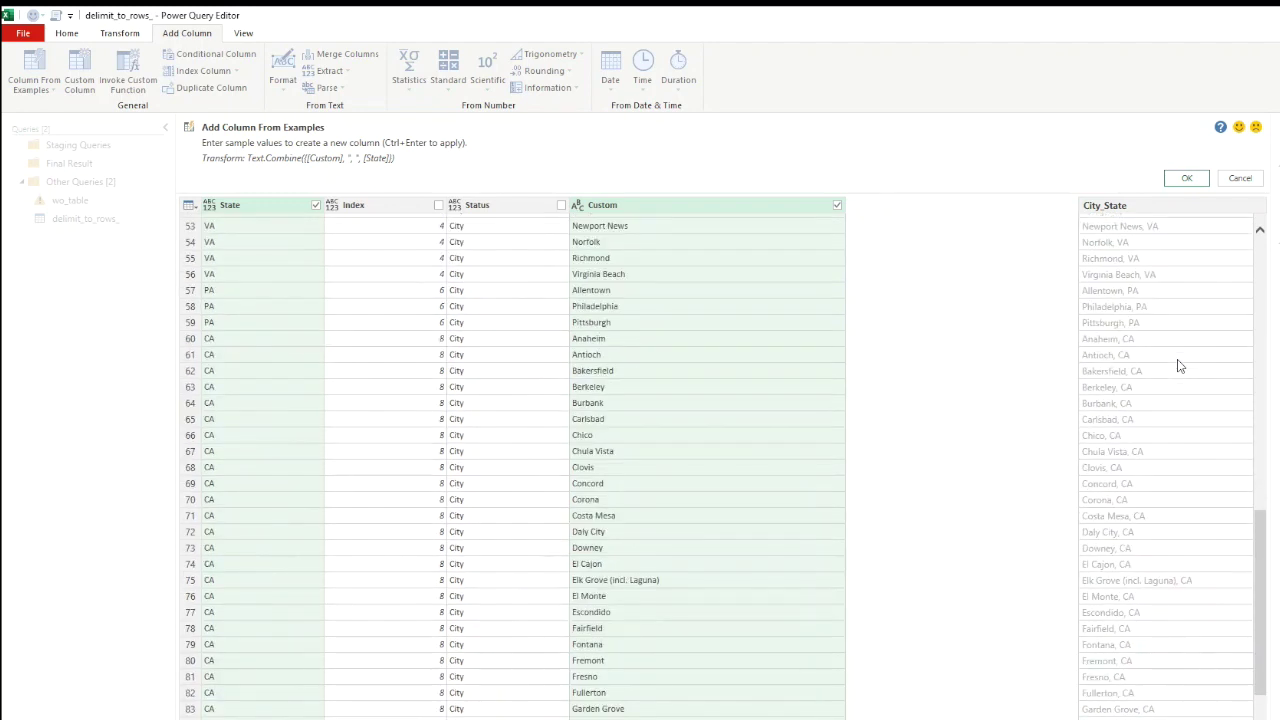
{"action": "scroll", "coordinate": [1178, 366], "scroll_direction": "down", "scroll_amount": 3}
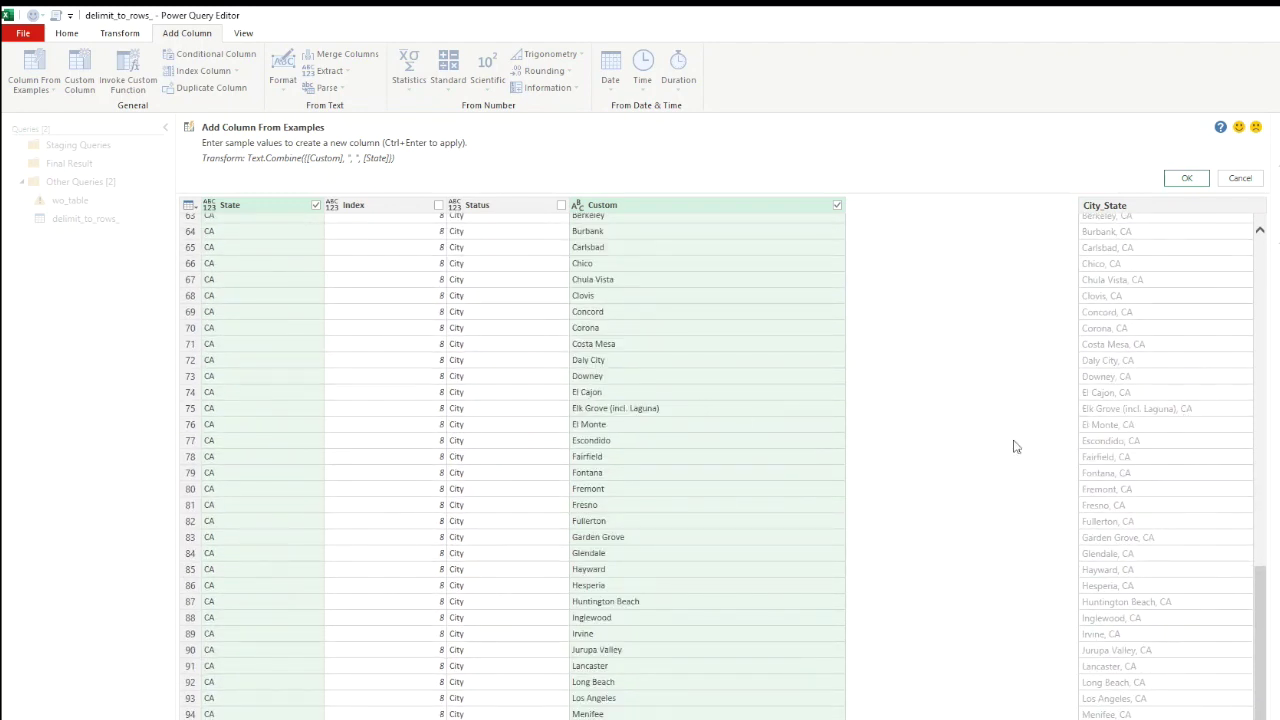
{"action": "scroll", "coordinate": [1158, 482], "scroll_direction": "down", "scroll_amount": 1}
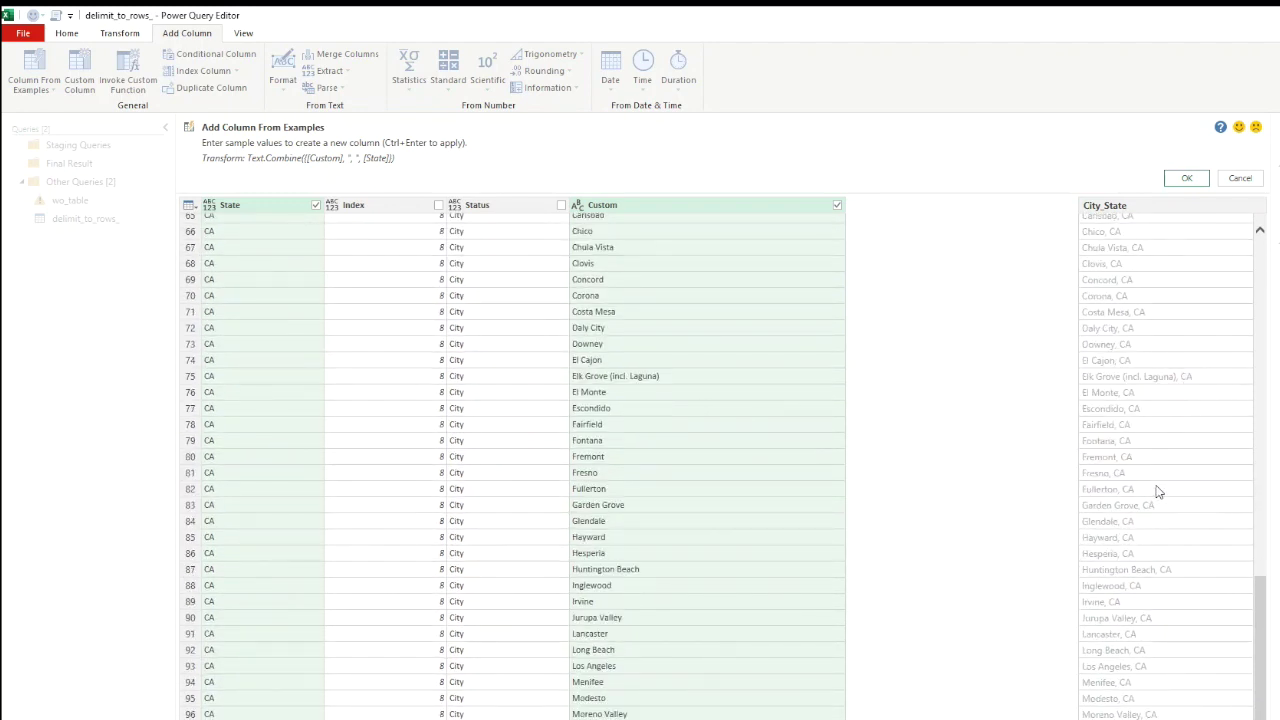
{"action": "scroll", "coordinate": [1124, 537], "scroll_direction": "up", "scroll_amount": 6}
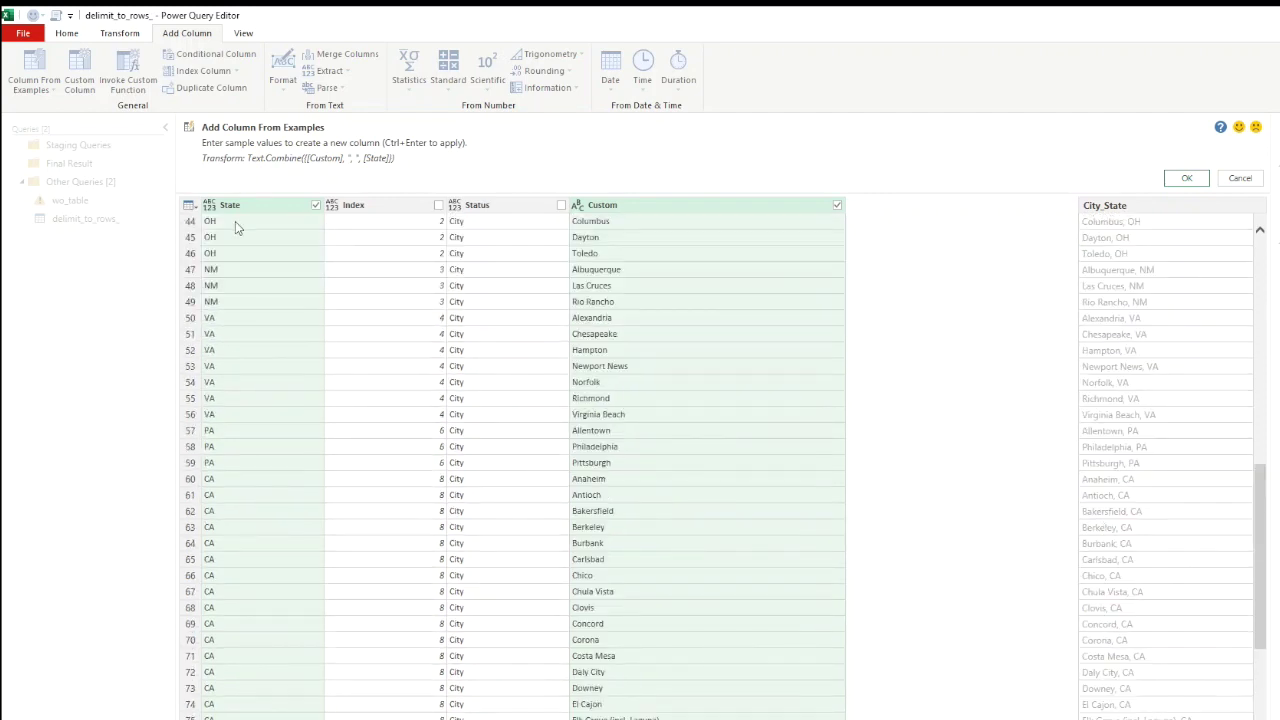
{"action": "scroll", "coordinate": [1165, 400], "scroll_direction": "up", "scroll_amount": 10}
{"action": "left_click", "coordinate": [1180, 178]}
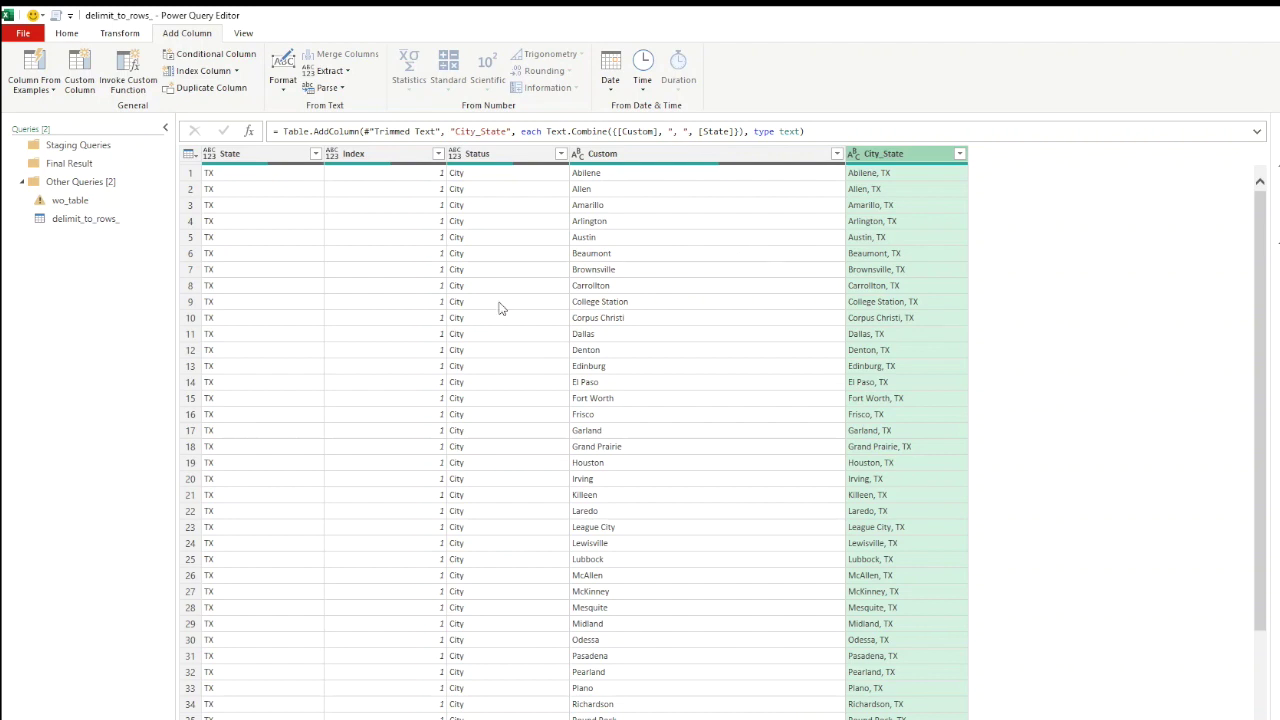
{"action": "left_click", "coordinate": [66, 33]}
- Close & Load the query results into Excel
{"action": "left_click", "coordinate": [24, 88]}
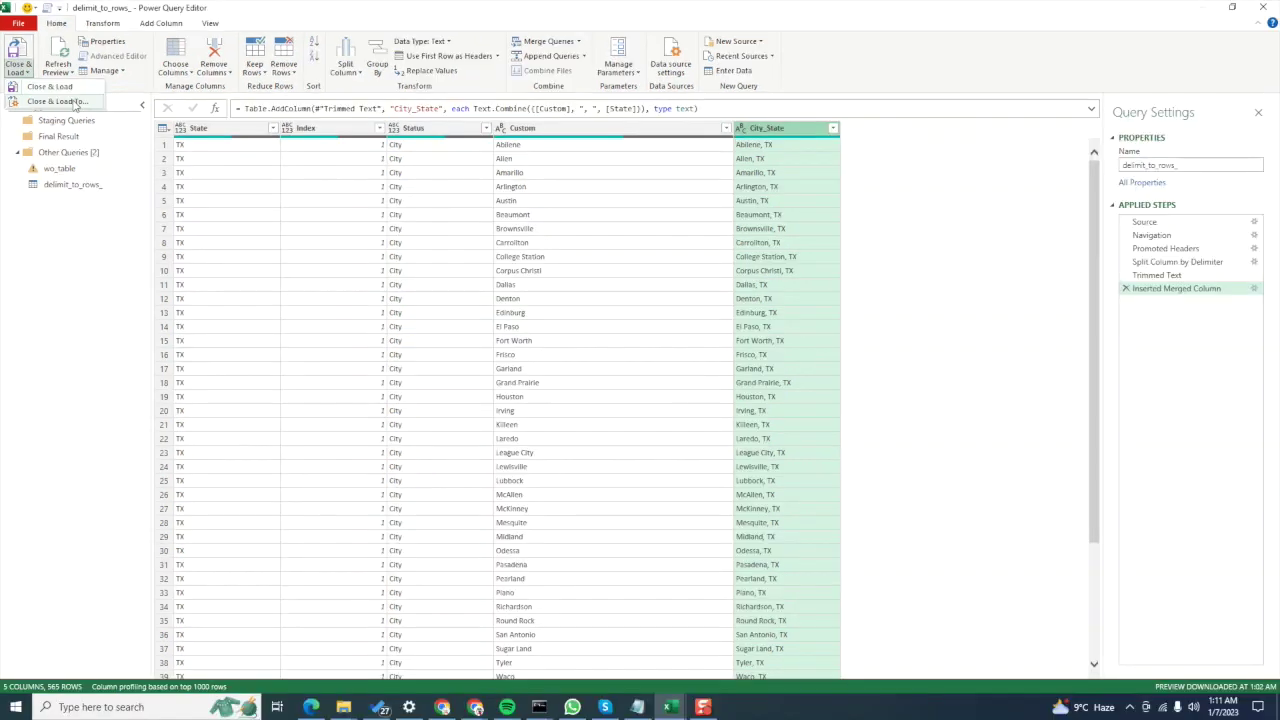
{"action": "left_click", "coordinate": [74, 104]}
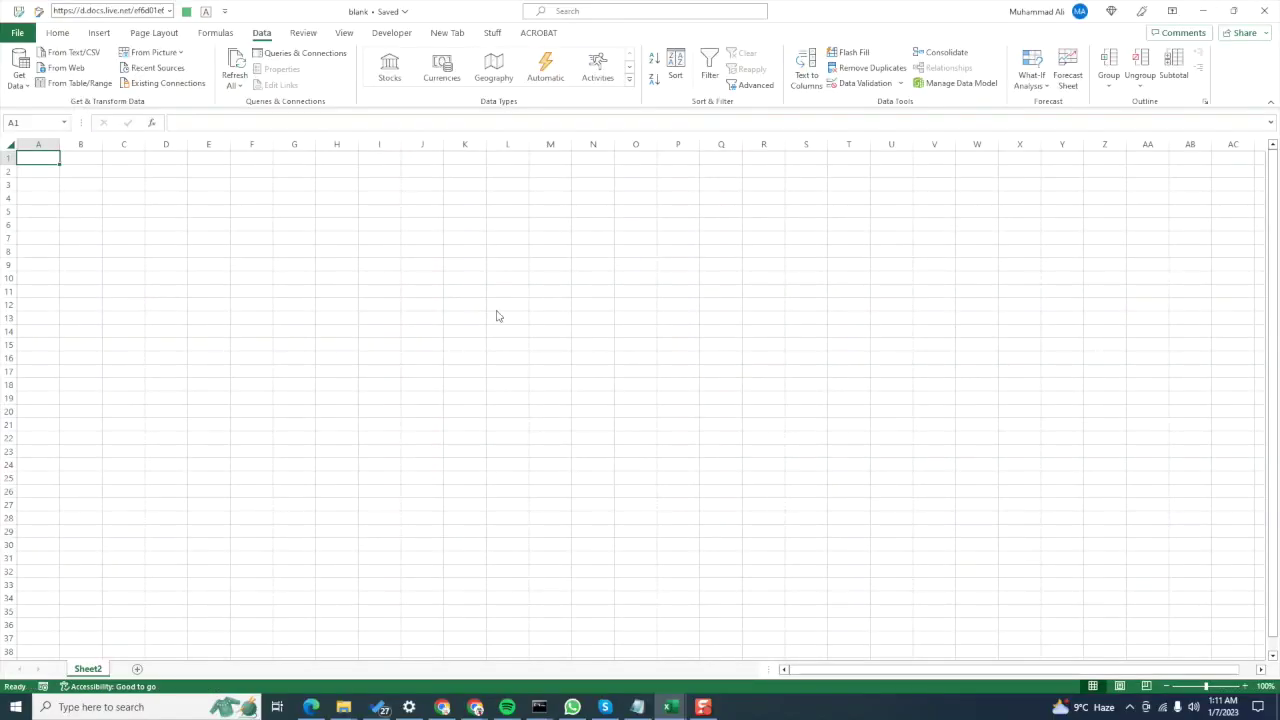
{"action": "left_click", "coordinate": [652, 418]}
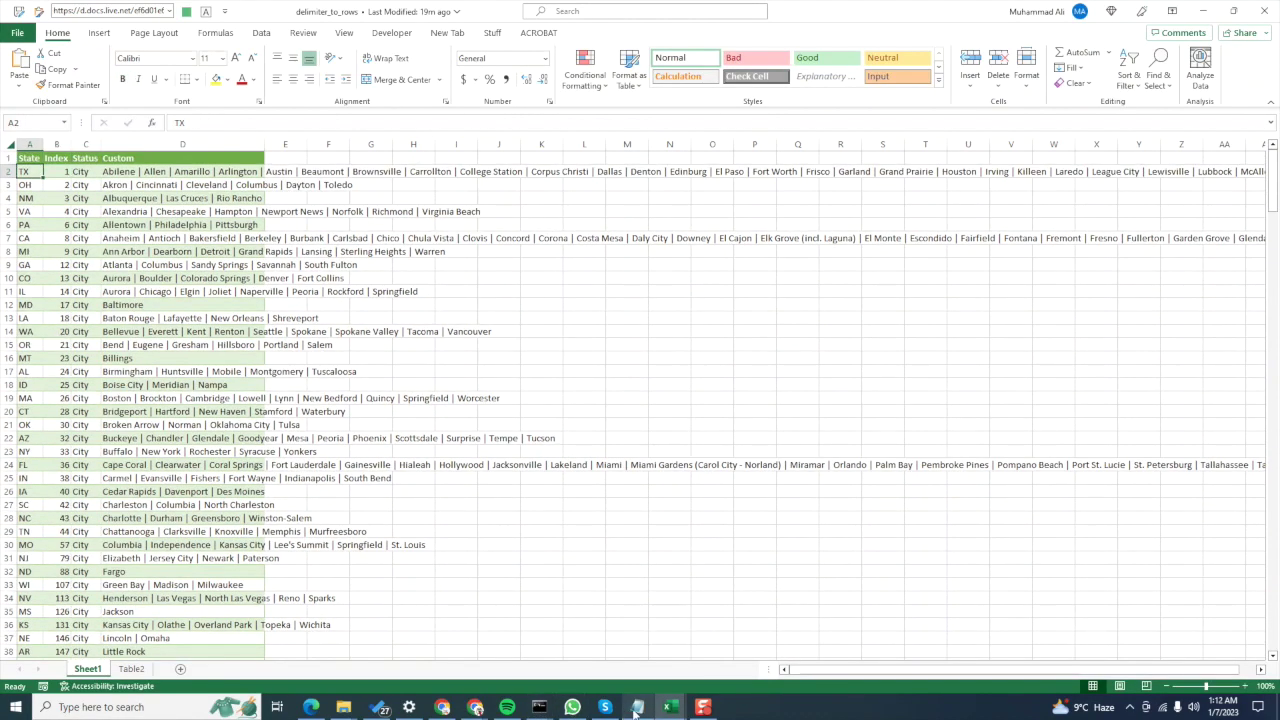
- Switch to the delimiter_to_rows workbook and open the splitByColB macro with Alt+F11
{"action": "mouse_move", "coordinate": [669, 707]}
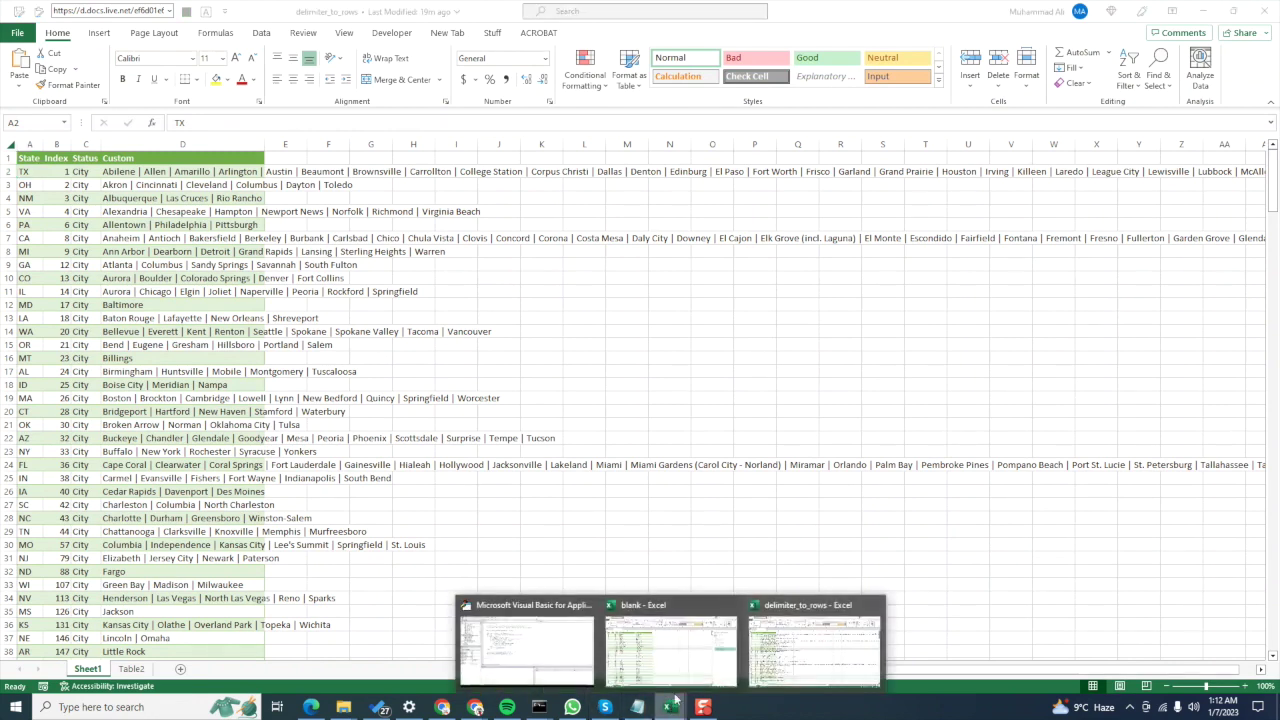
{"action": "left_click", "coordinate": [578, 650]}
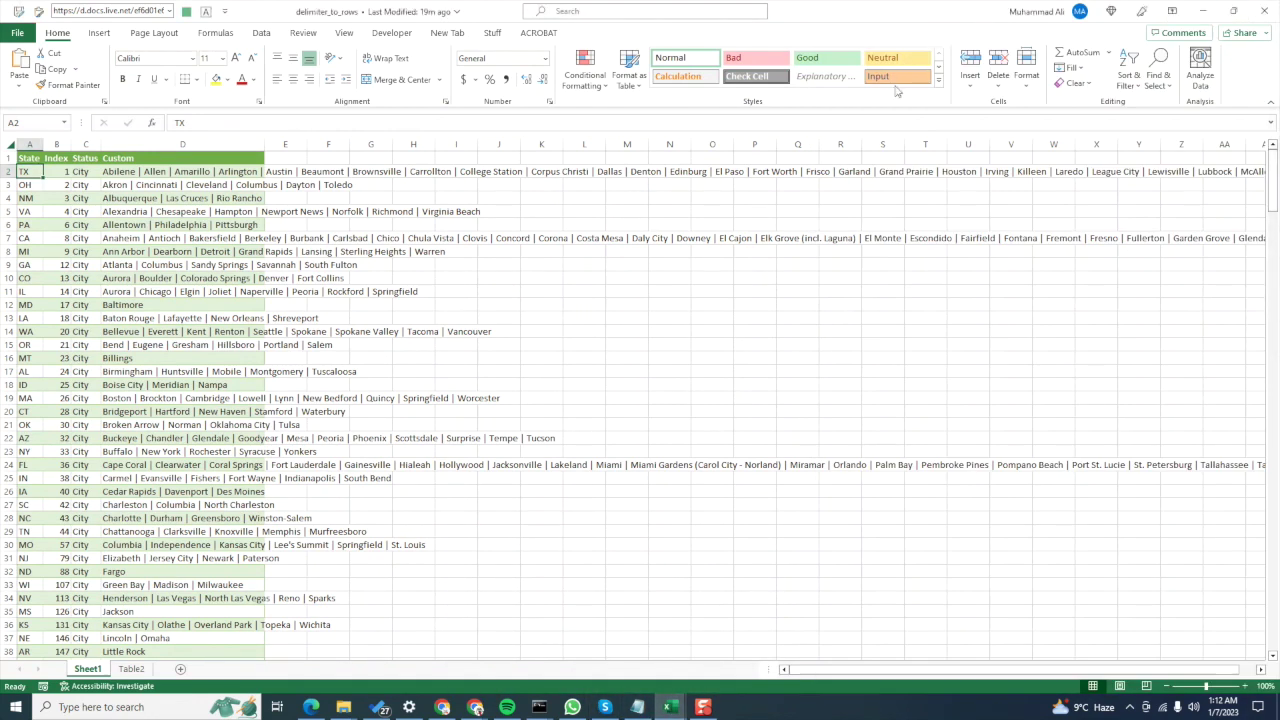
{"action": "key", "text": "alt+F11"}
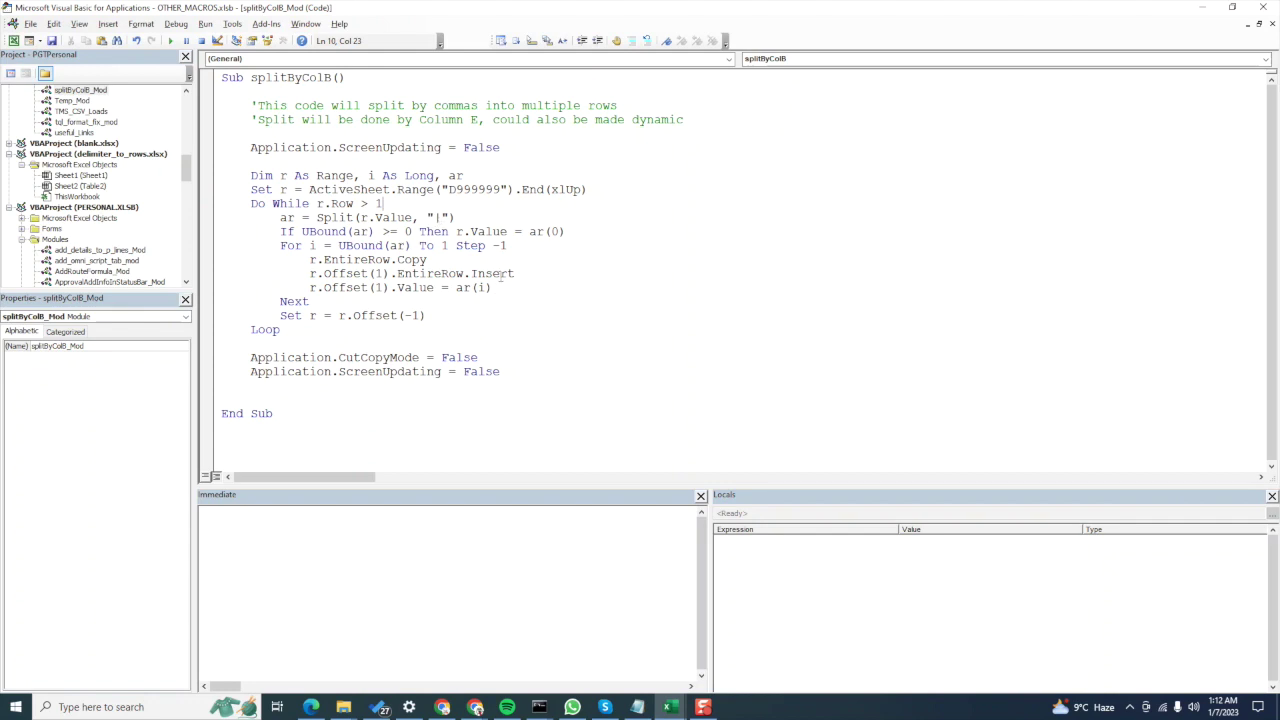
- Place the VBA editor beside the workbook and run splitByColB with F5
{"action": "double_click", "coordinate": [436, 217]}
{"action": "left_click", "coordinate": [513, 287]}
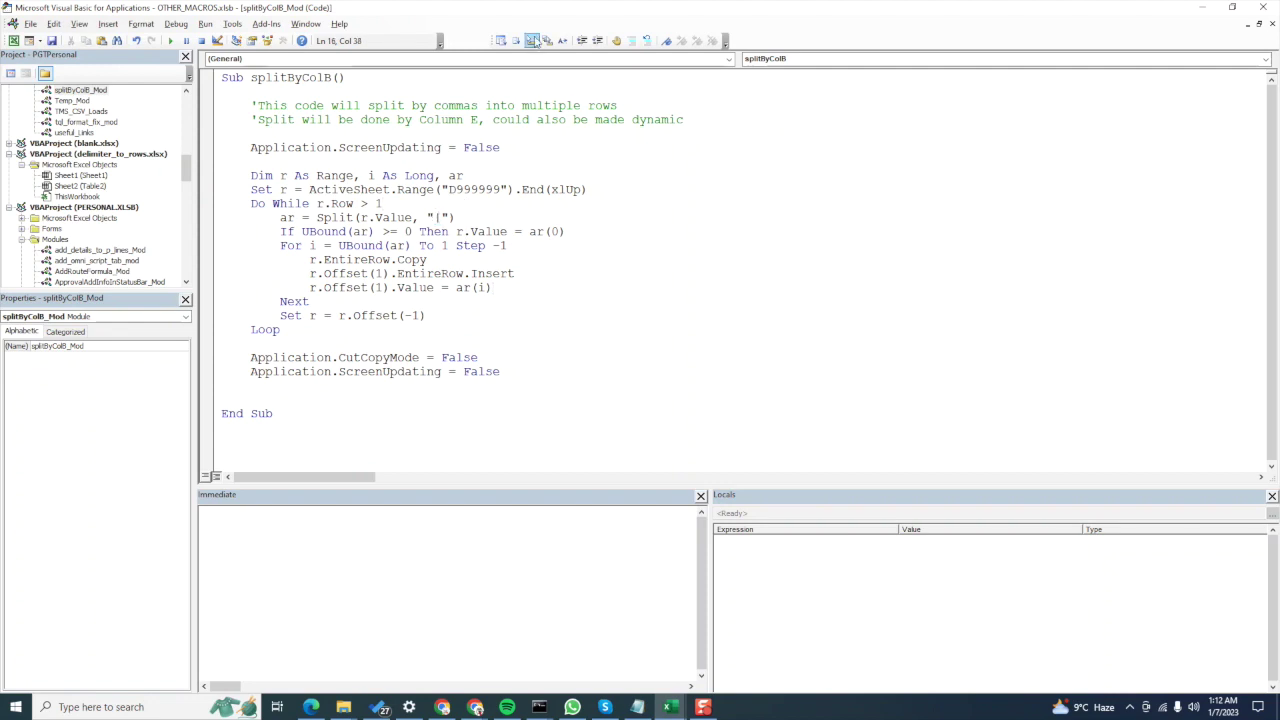
{"action": "left_click_drag", "start_coordinate": [555, 17], "coordinate": [1278, 290]}
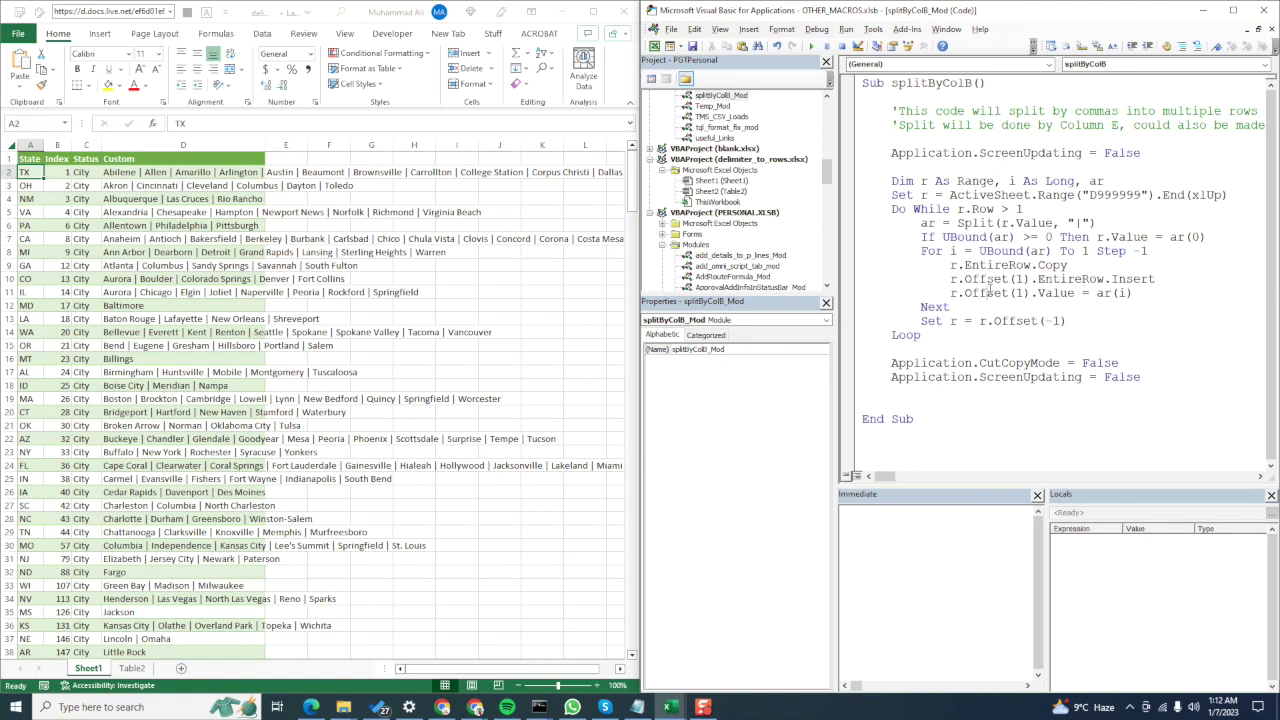
{"action": "left_click", "coordinate": [107, 306]}
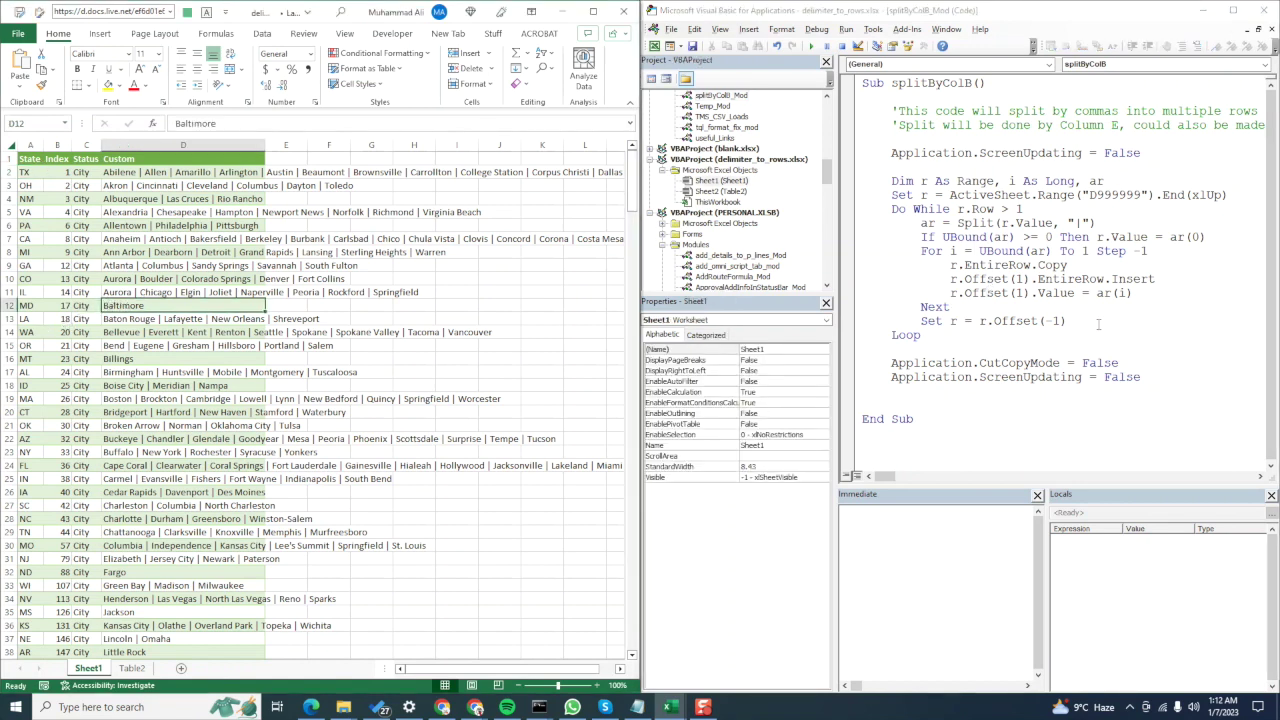
{"action": "left_click", "coordinate": [1025, 272]}
{"action": "key", "text": "F5"}
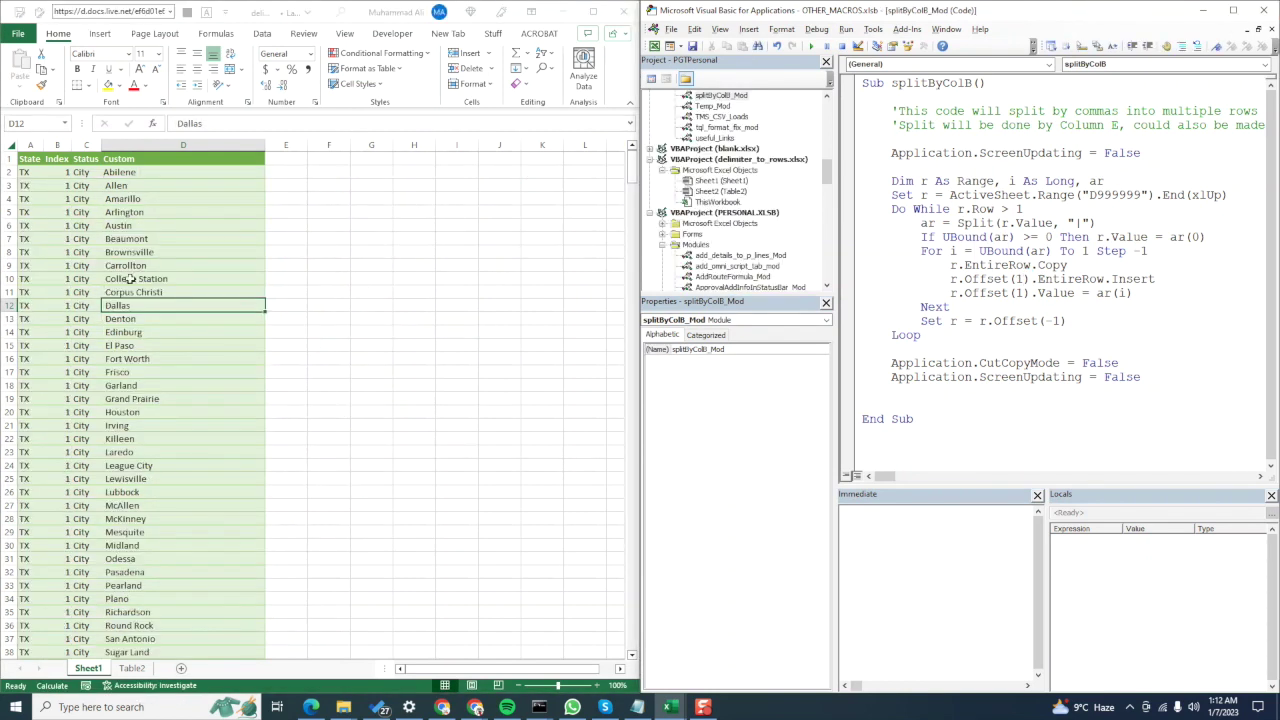
- Check the split rows around Frisco, showing one city per row
{"action": "left_click", "coordinate": [145, 369]}
{"action": "scroll", "coordinate": [145, 369], "scroll_direction": "down", "scroll_amount": 5}
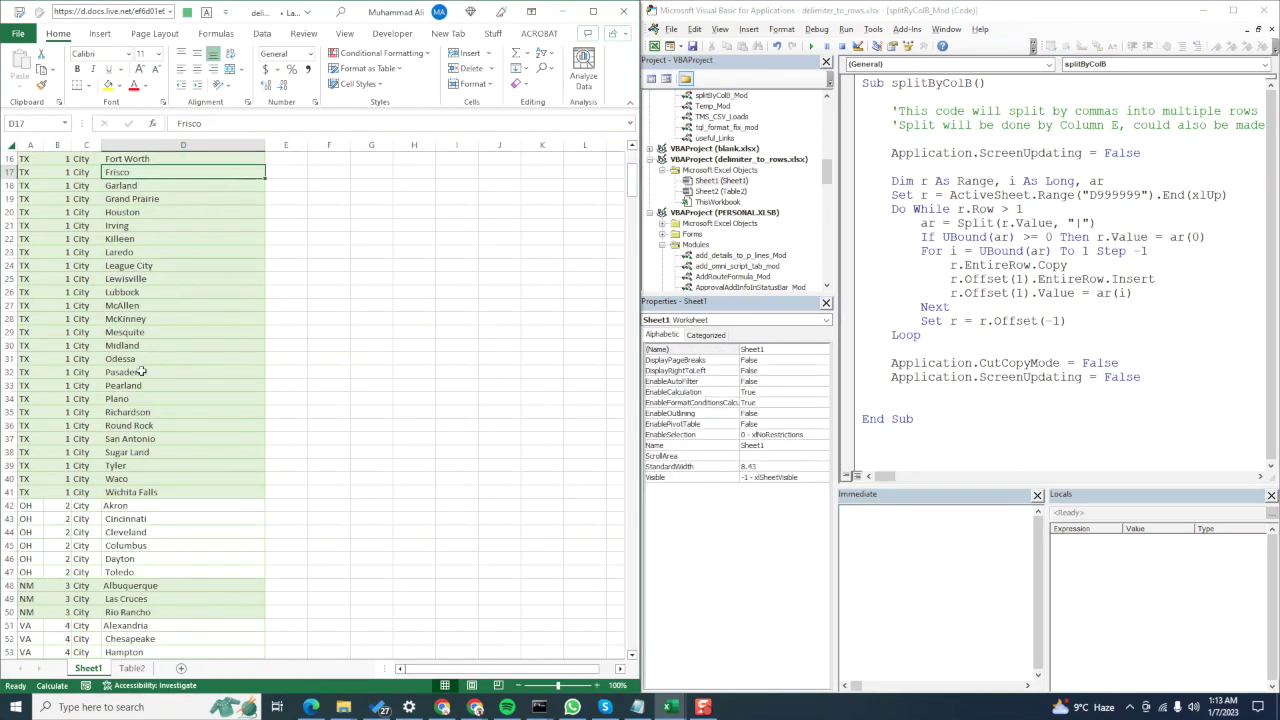
{"action": "scroll", "coordinate": [144, 360], "scroll_direction": "up", "scroll_amount": 5}
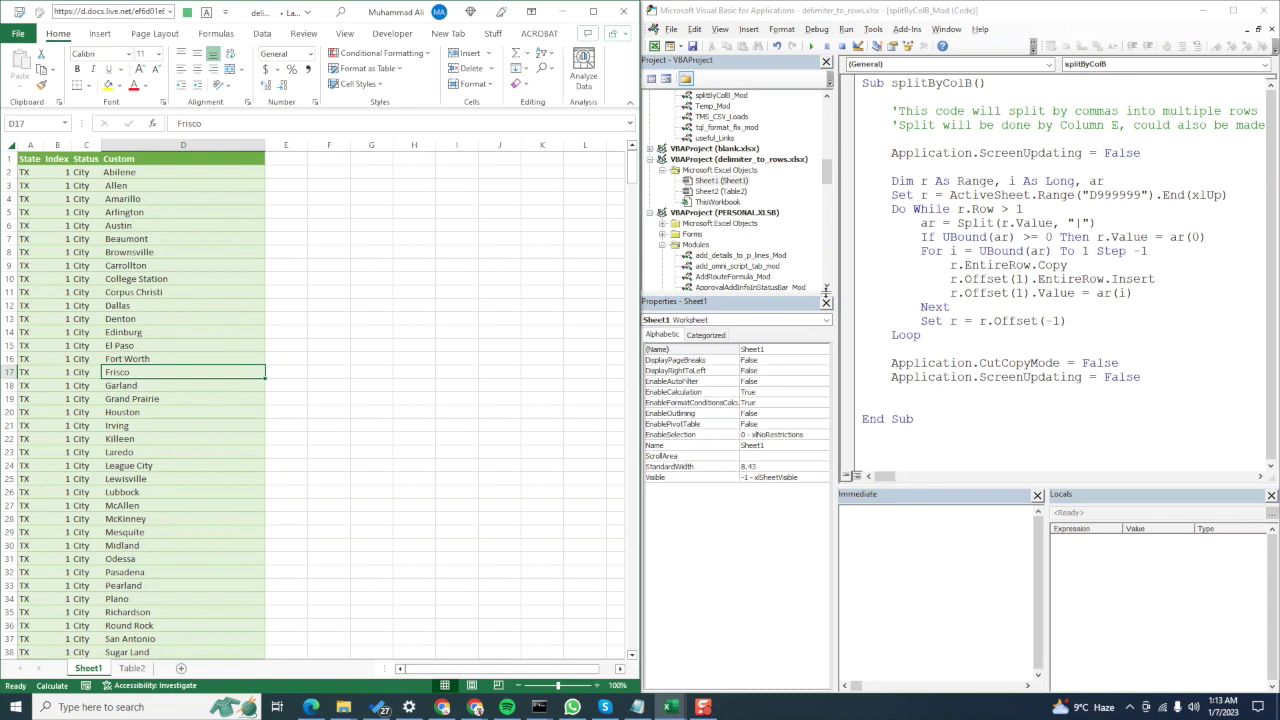